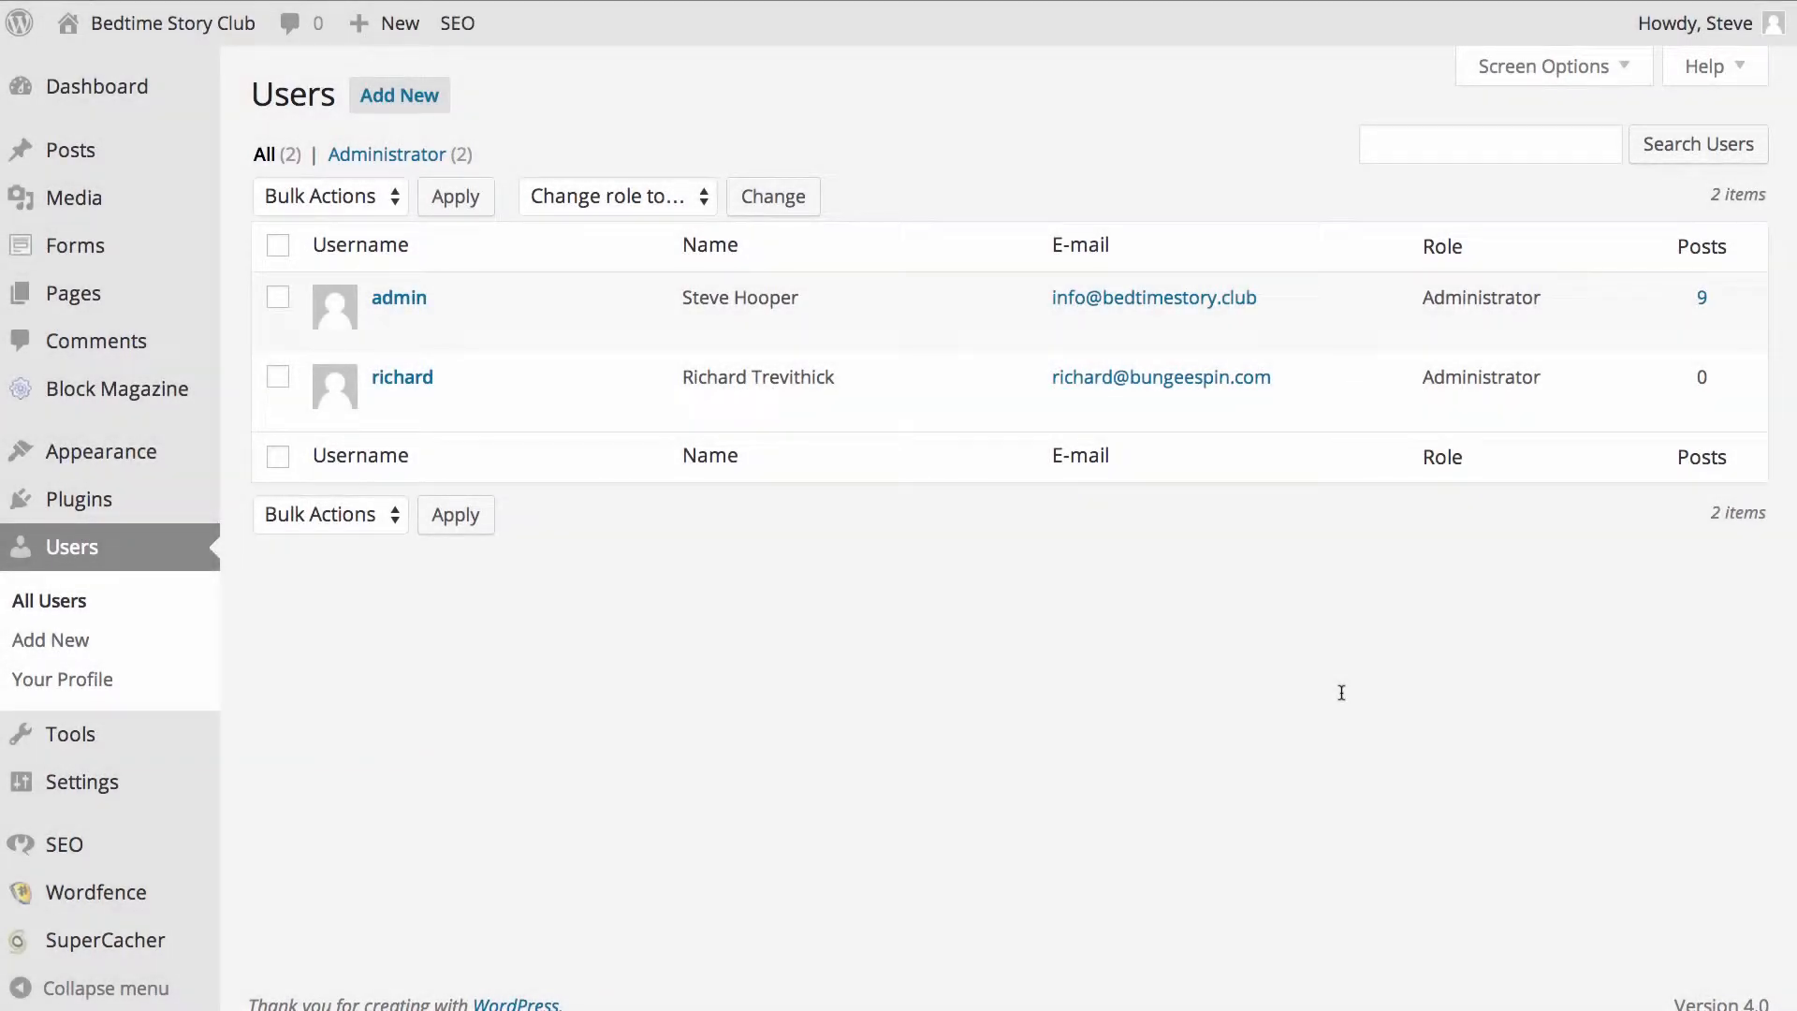
- Note the admin account's e-mail in the WordPress Users list, then open gravatar.com
mouse_move(334, 297)
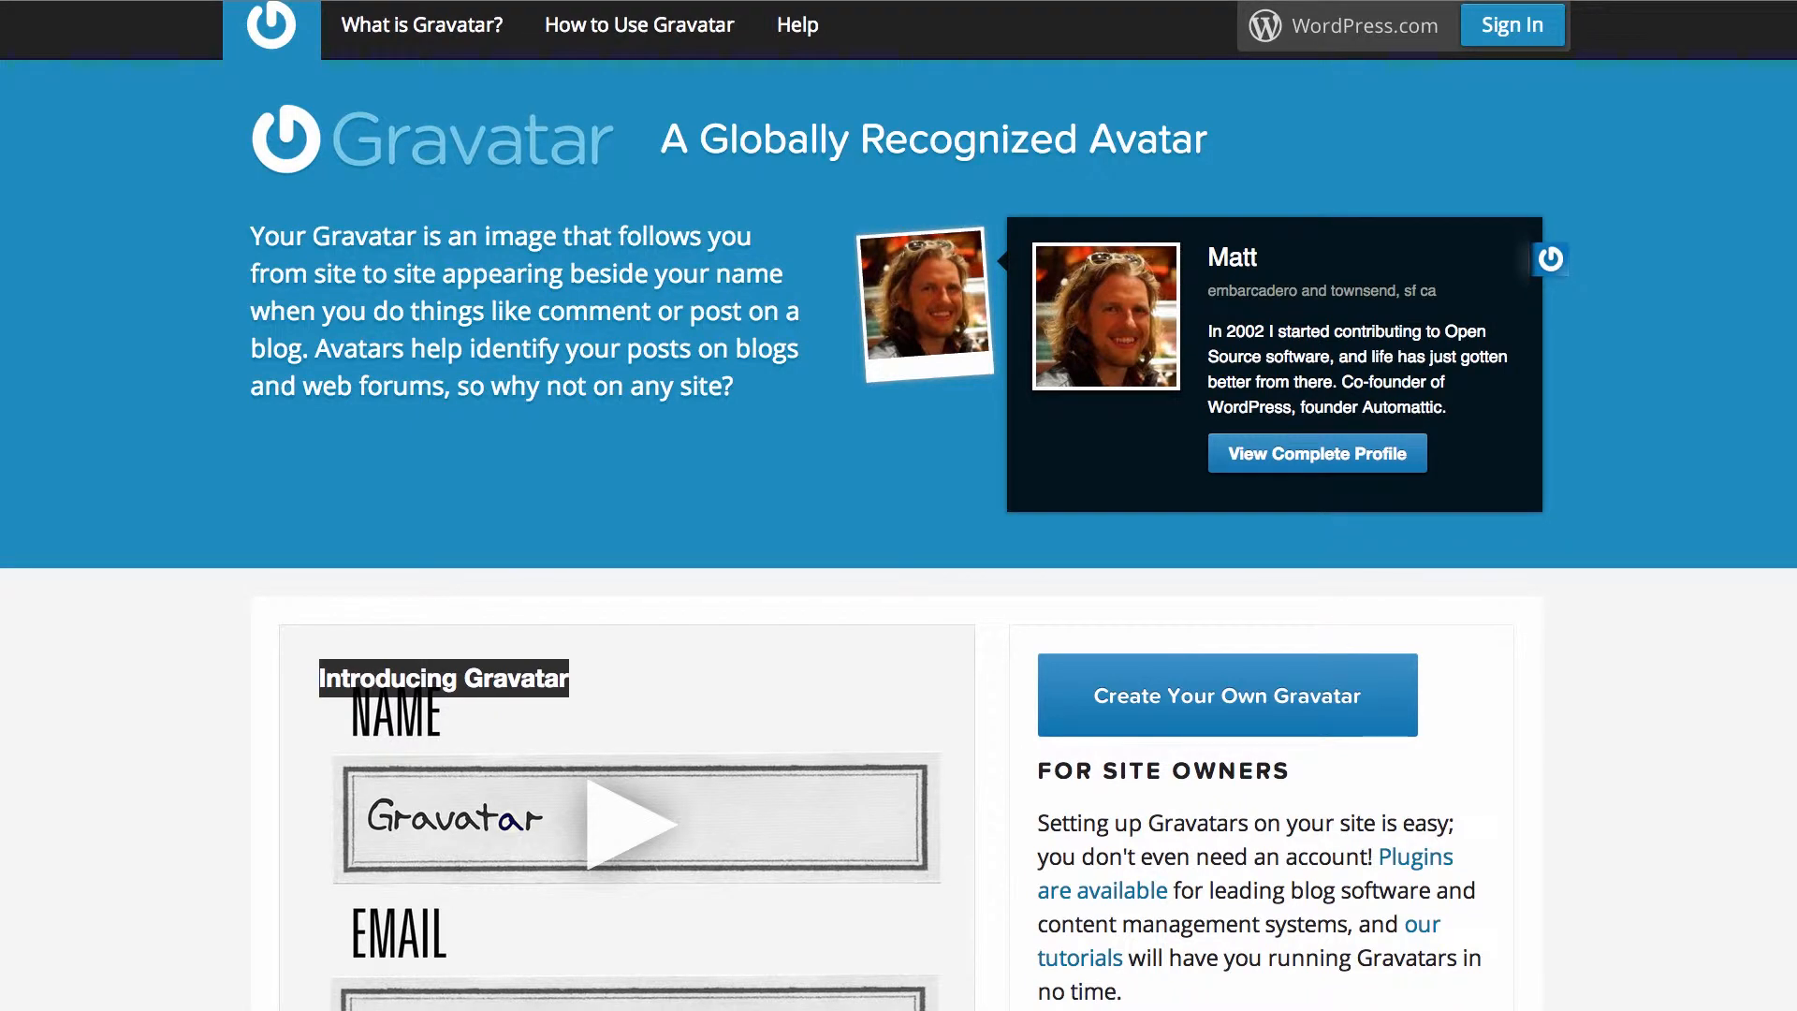
- Sign up for a Gravatar account using the site's admin e-mail, a new username and a password
click(1179, 713)
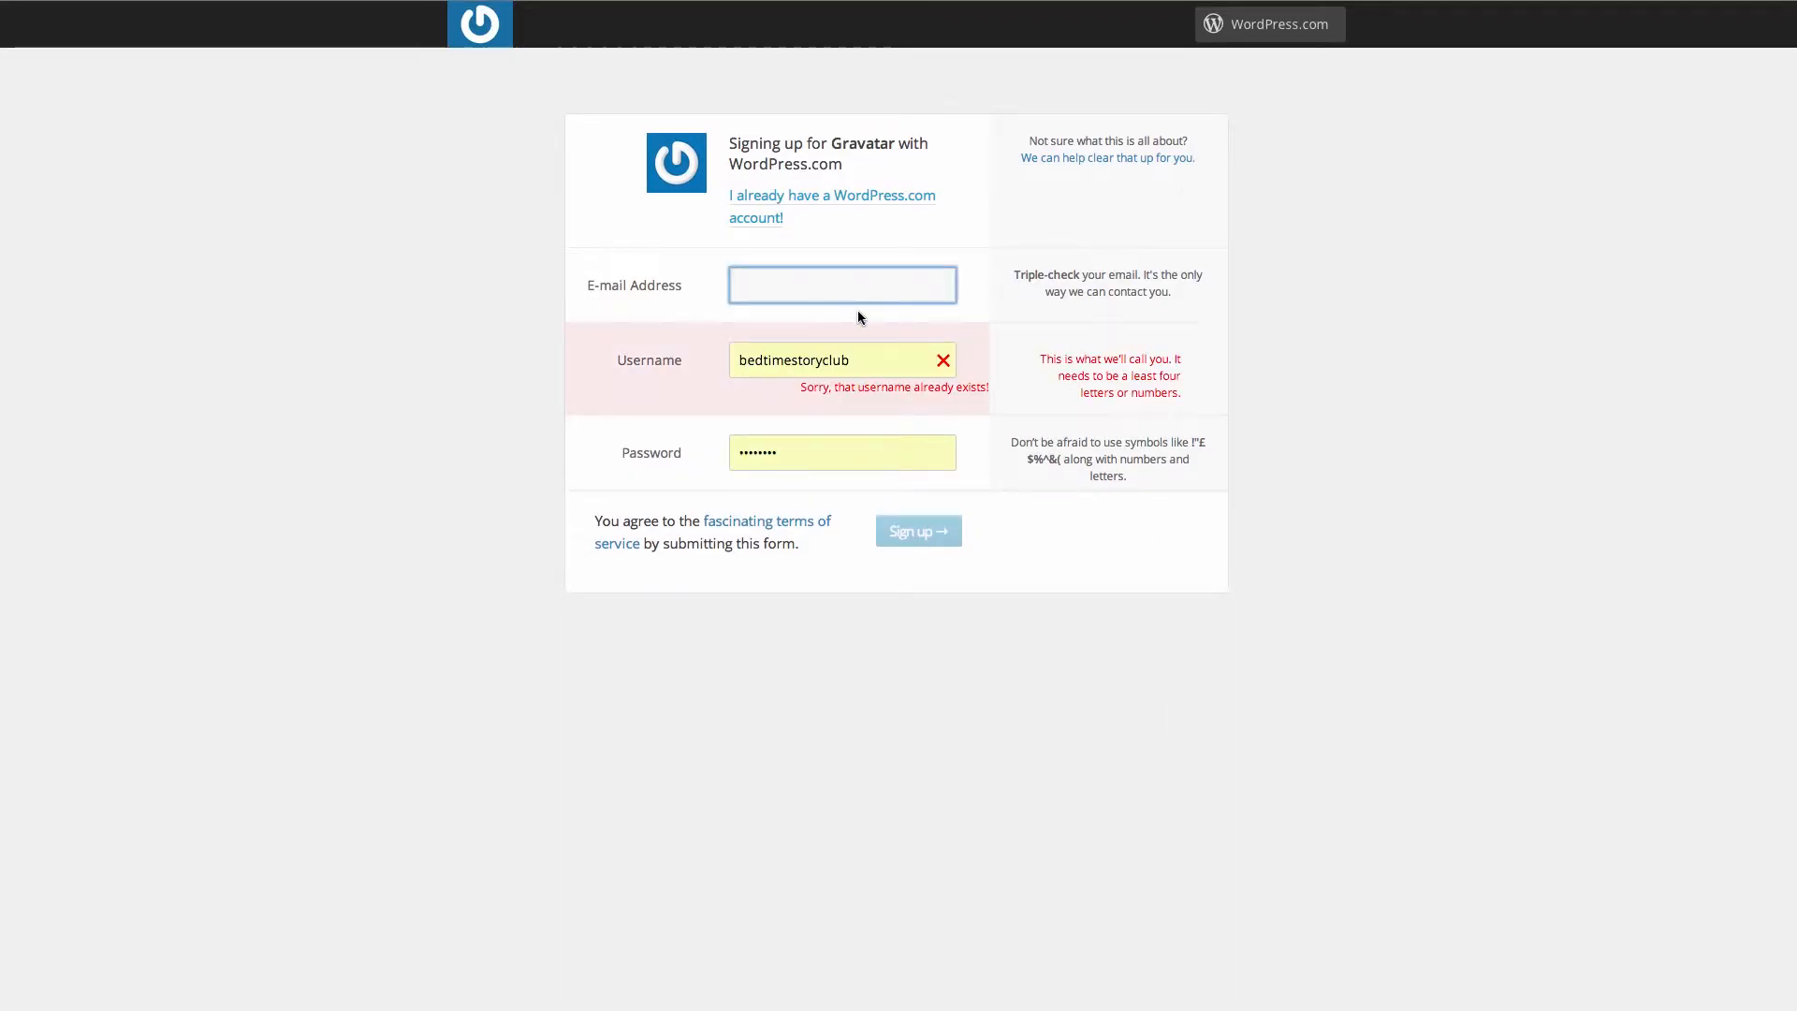
text(i)
key(Tab)
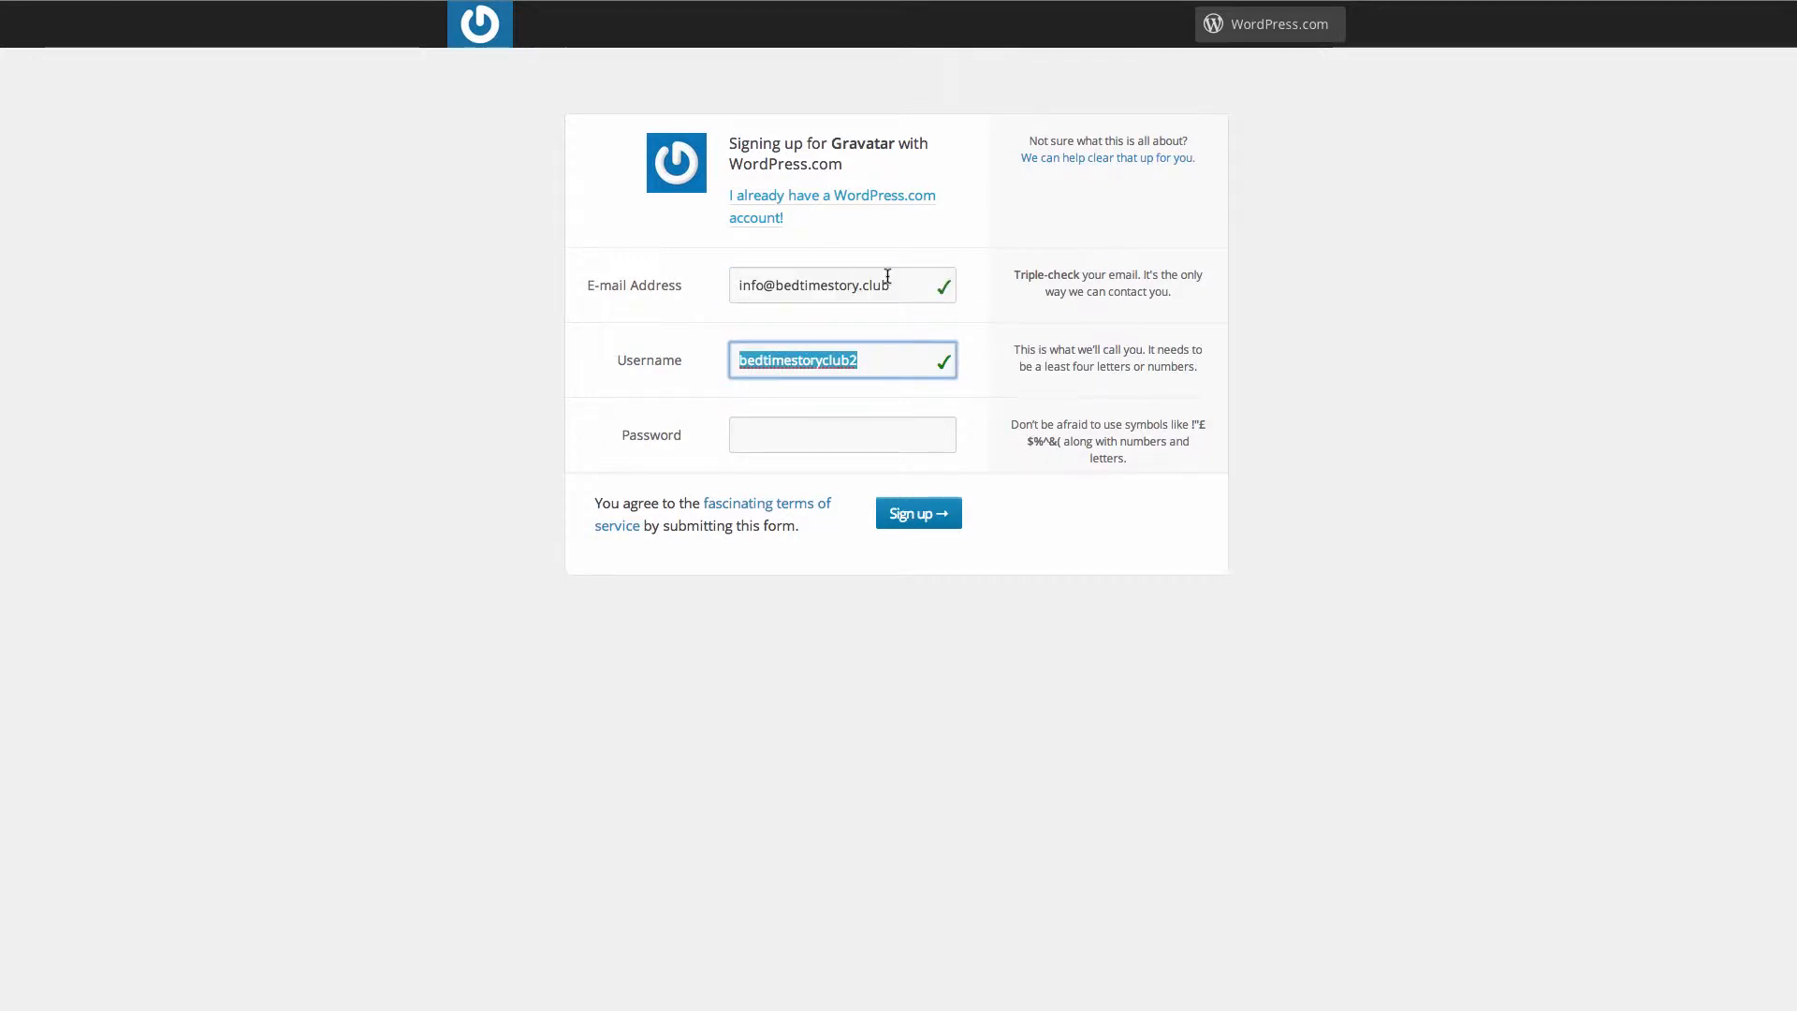
click(837, 434)
text(*)
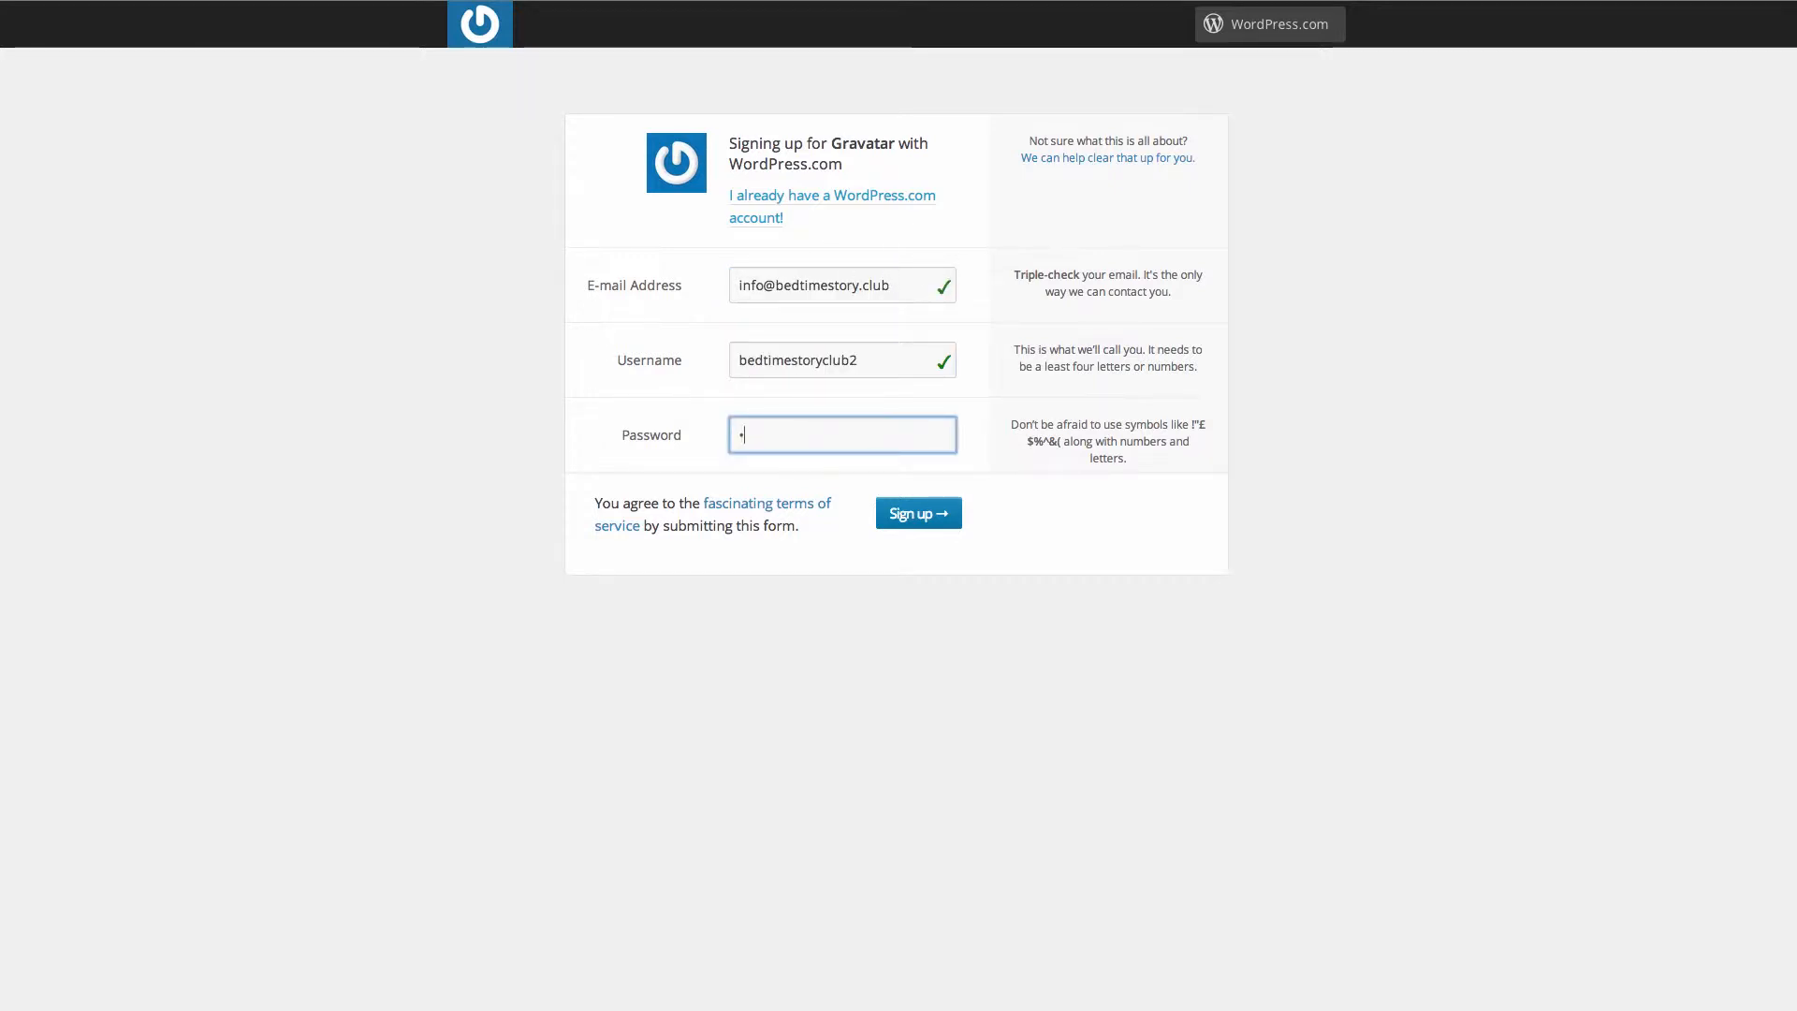
text(*******)
click(918, 504)
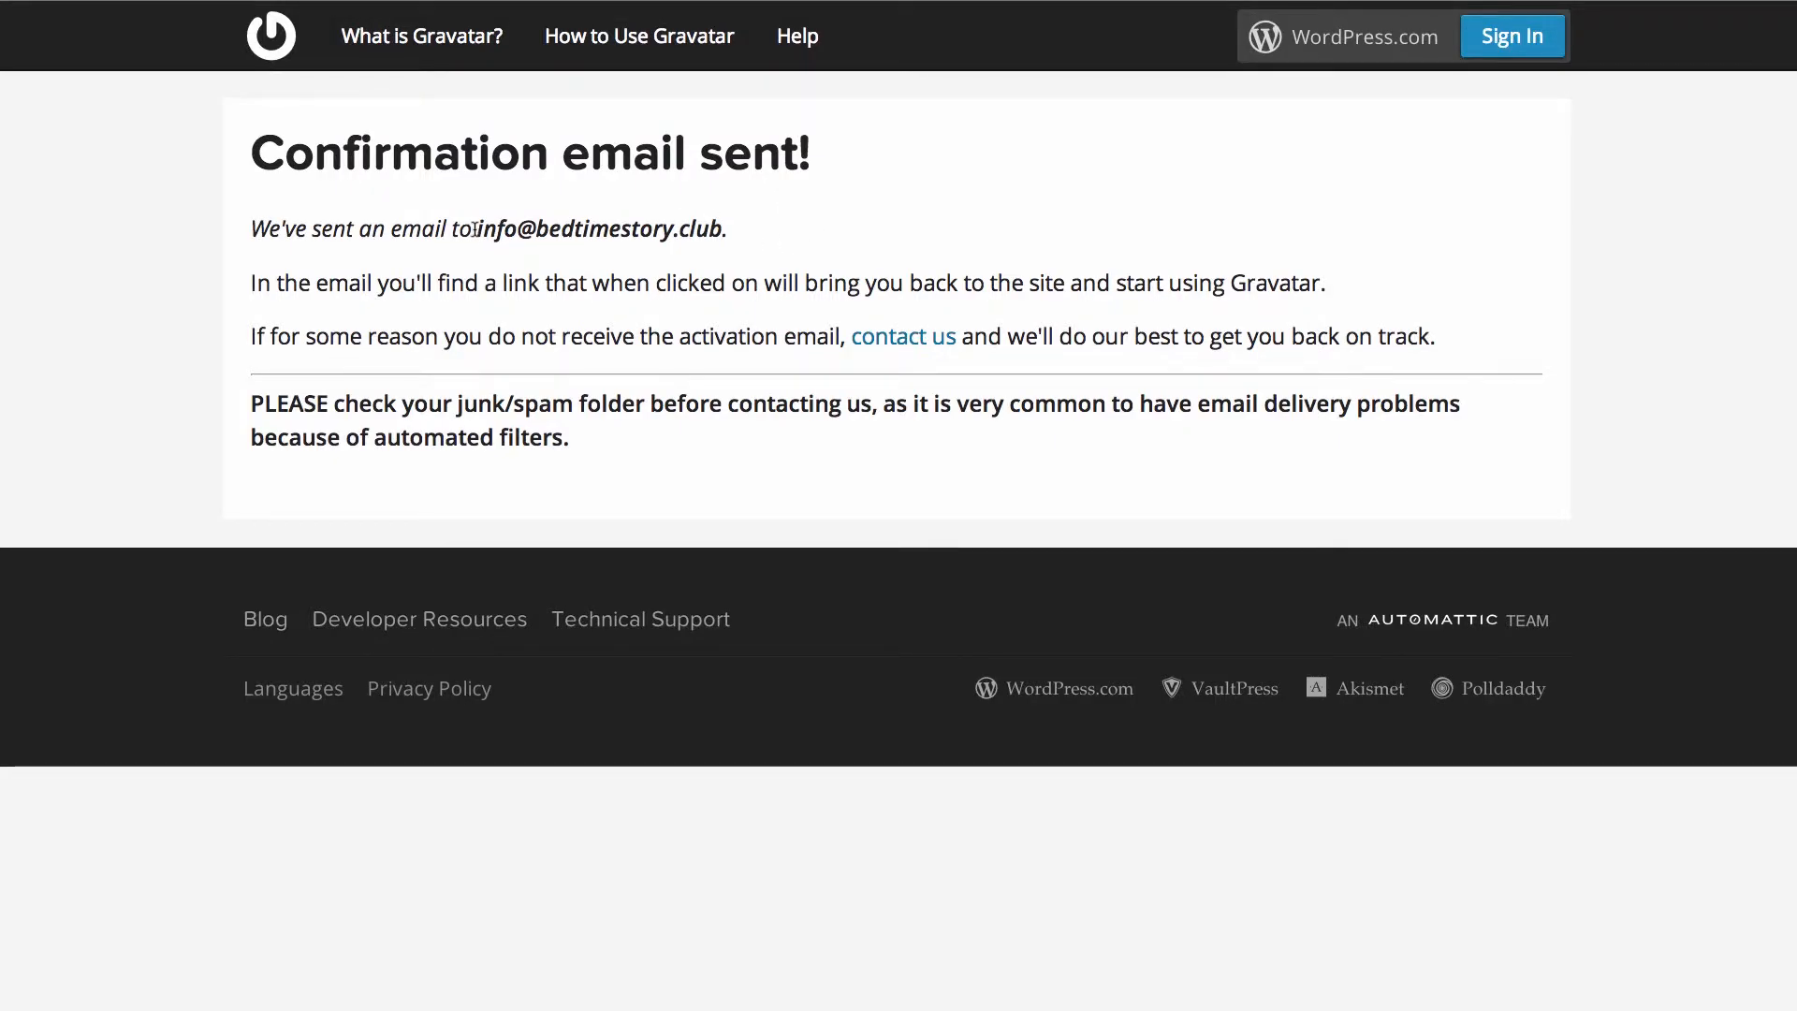
drag(730, 228, 478, 231)
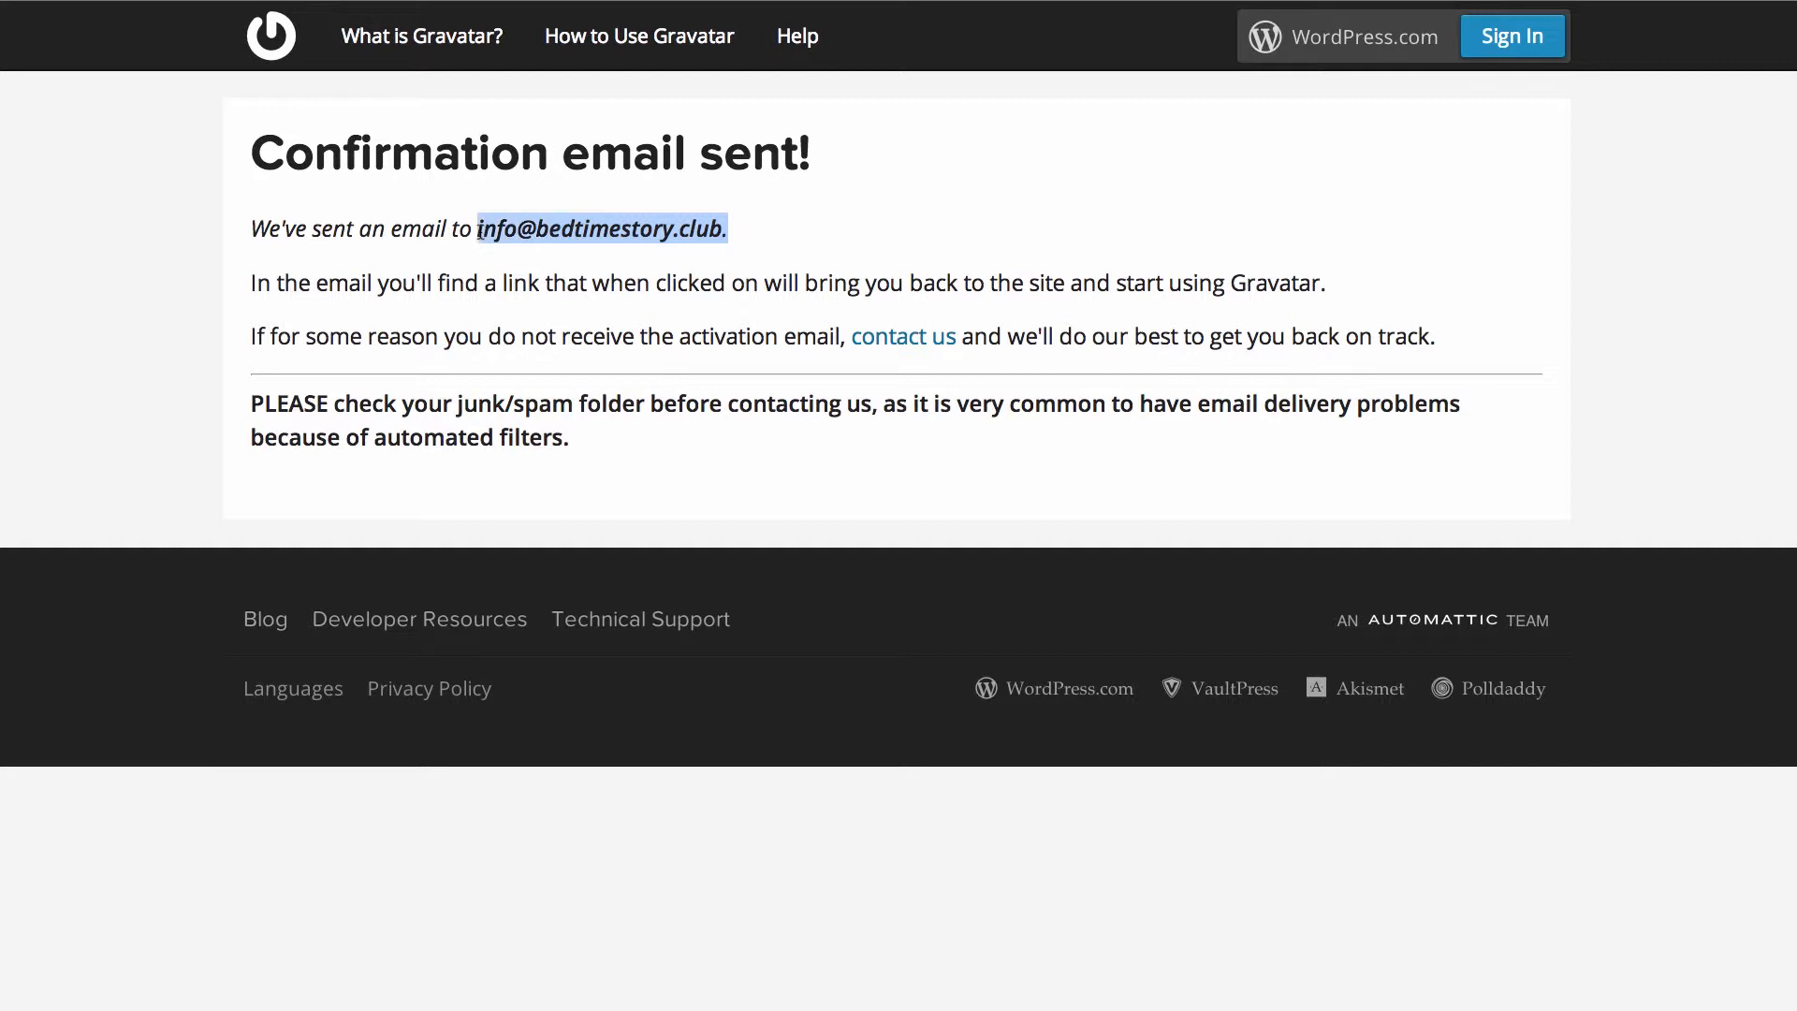
click(730, 230)
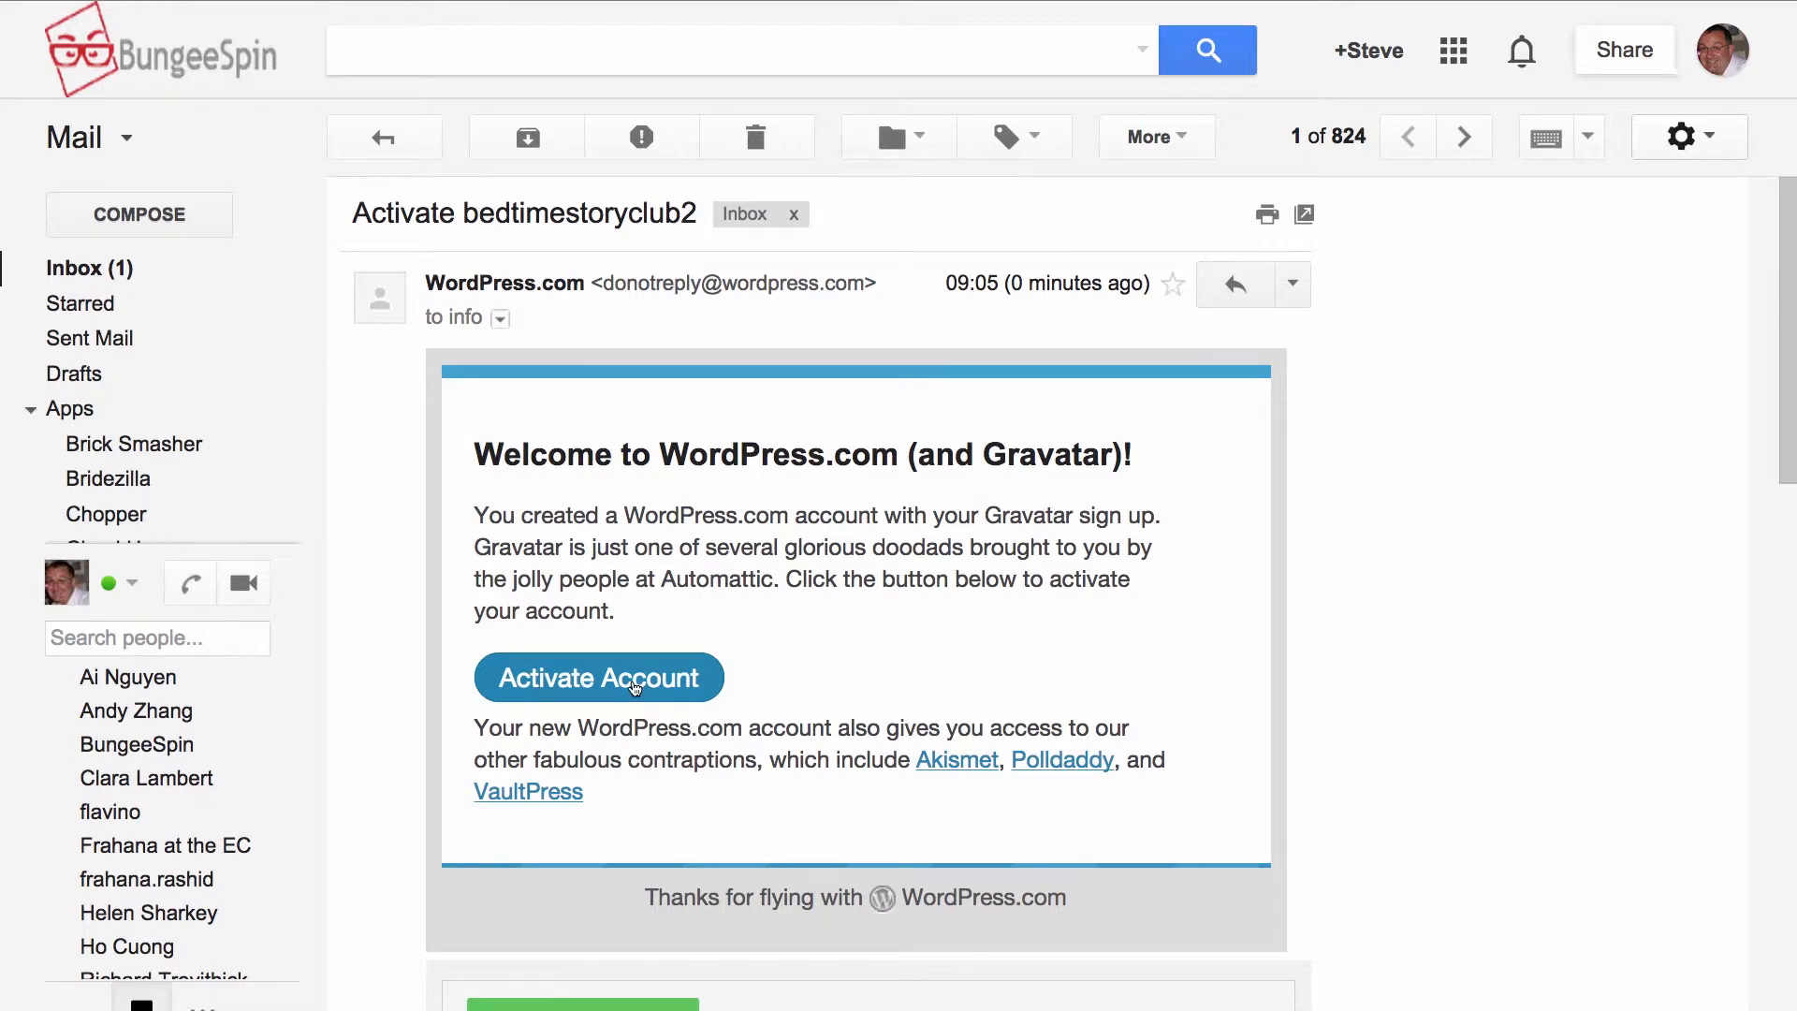
- Activate the new Gravatar account from the welcome email in Gmail
click(635, 688)
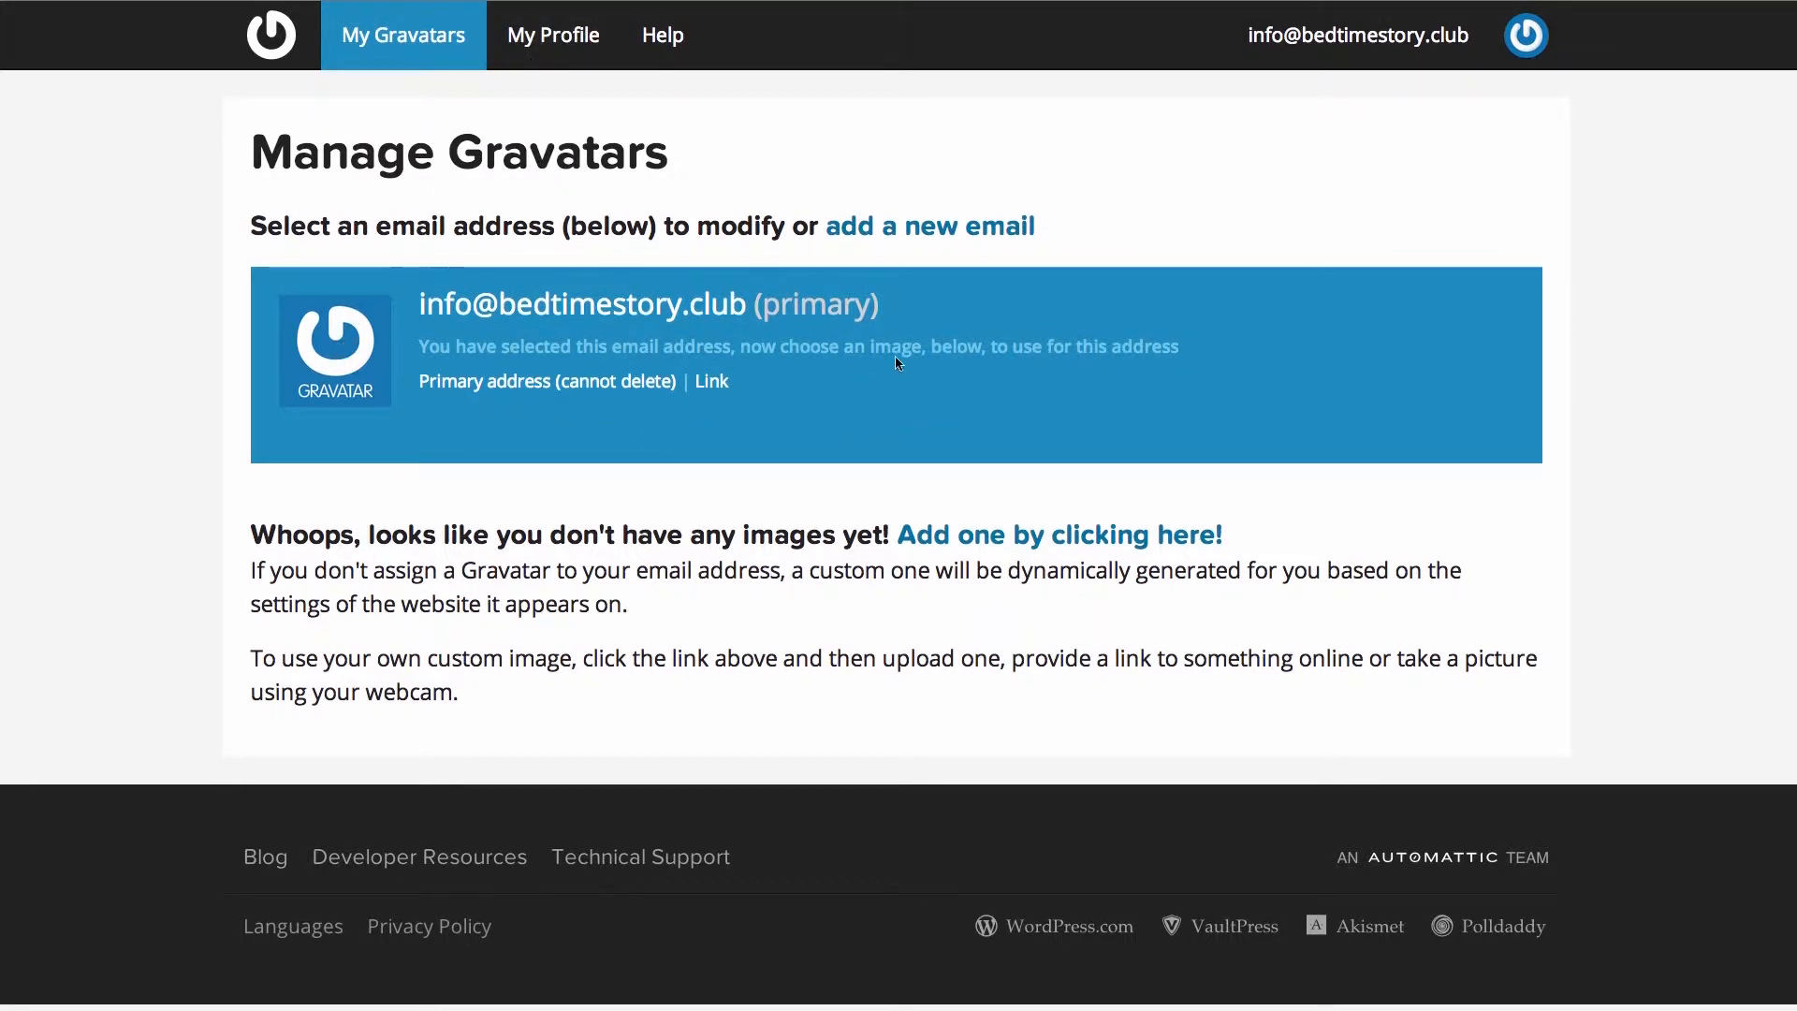
- Add a second e-mail address to the account, then return to Manage My Gravatars
click(918, 229)
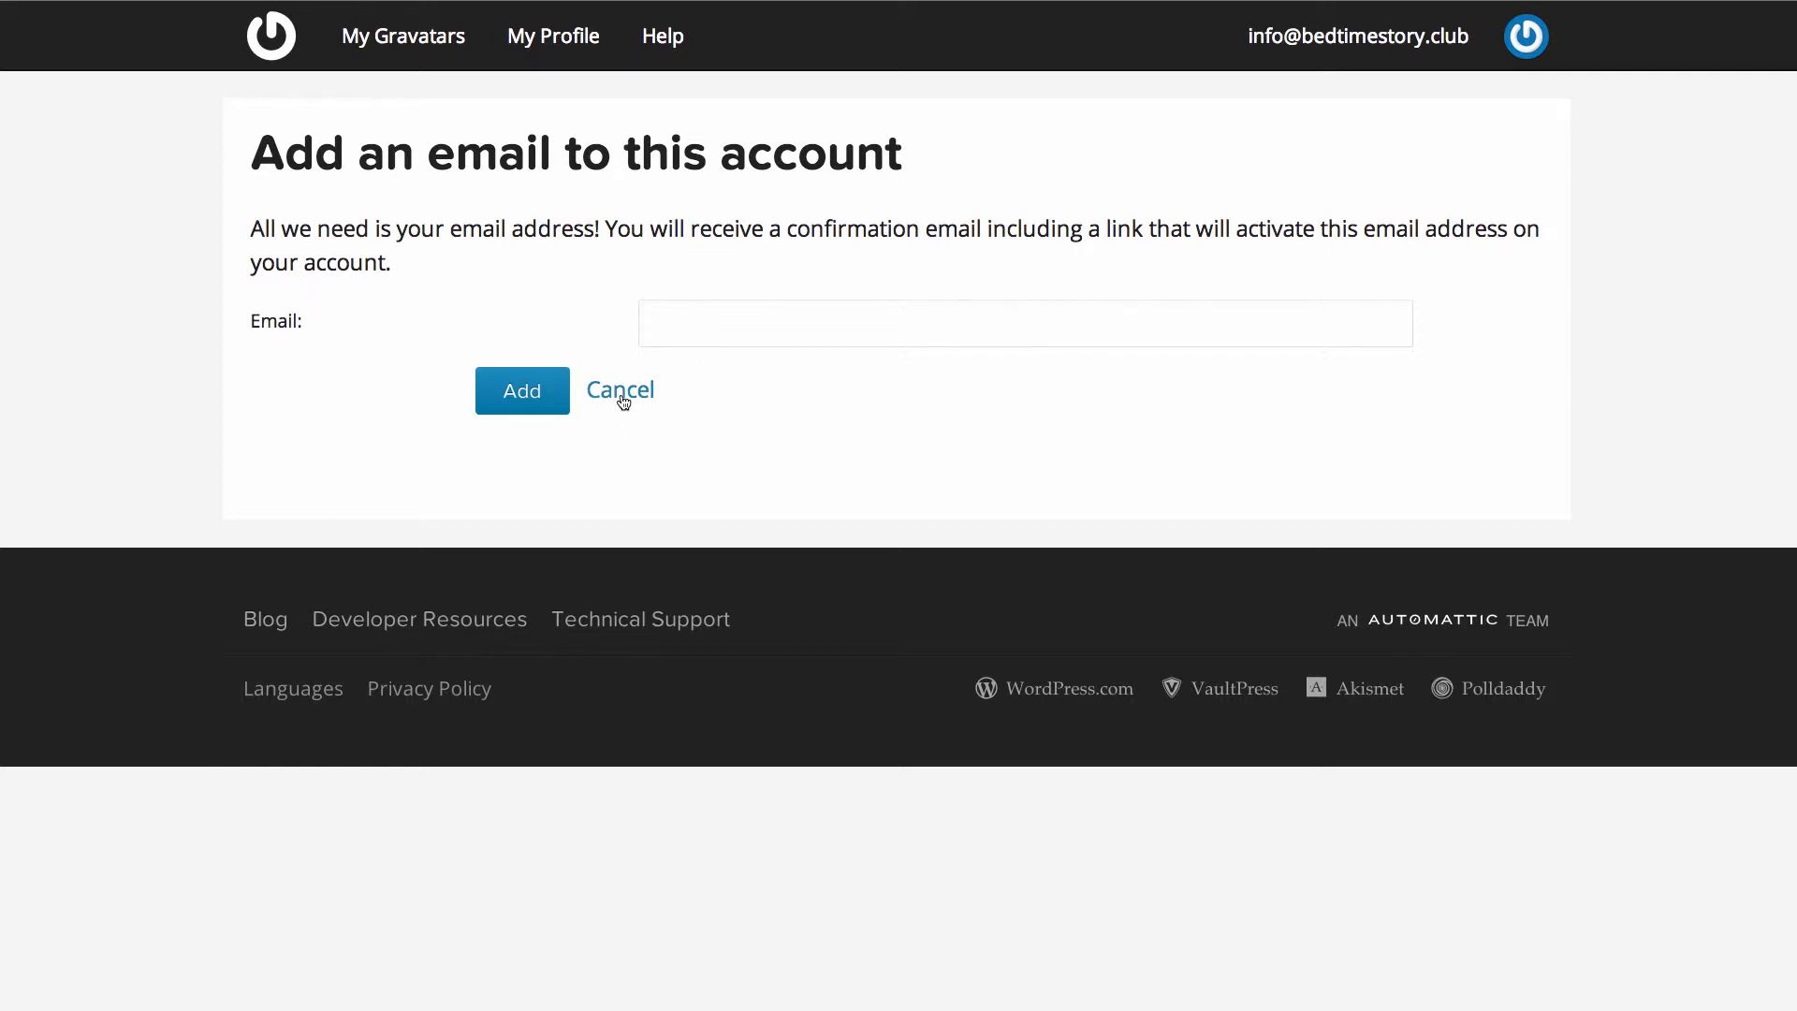
click(621, 390)
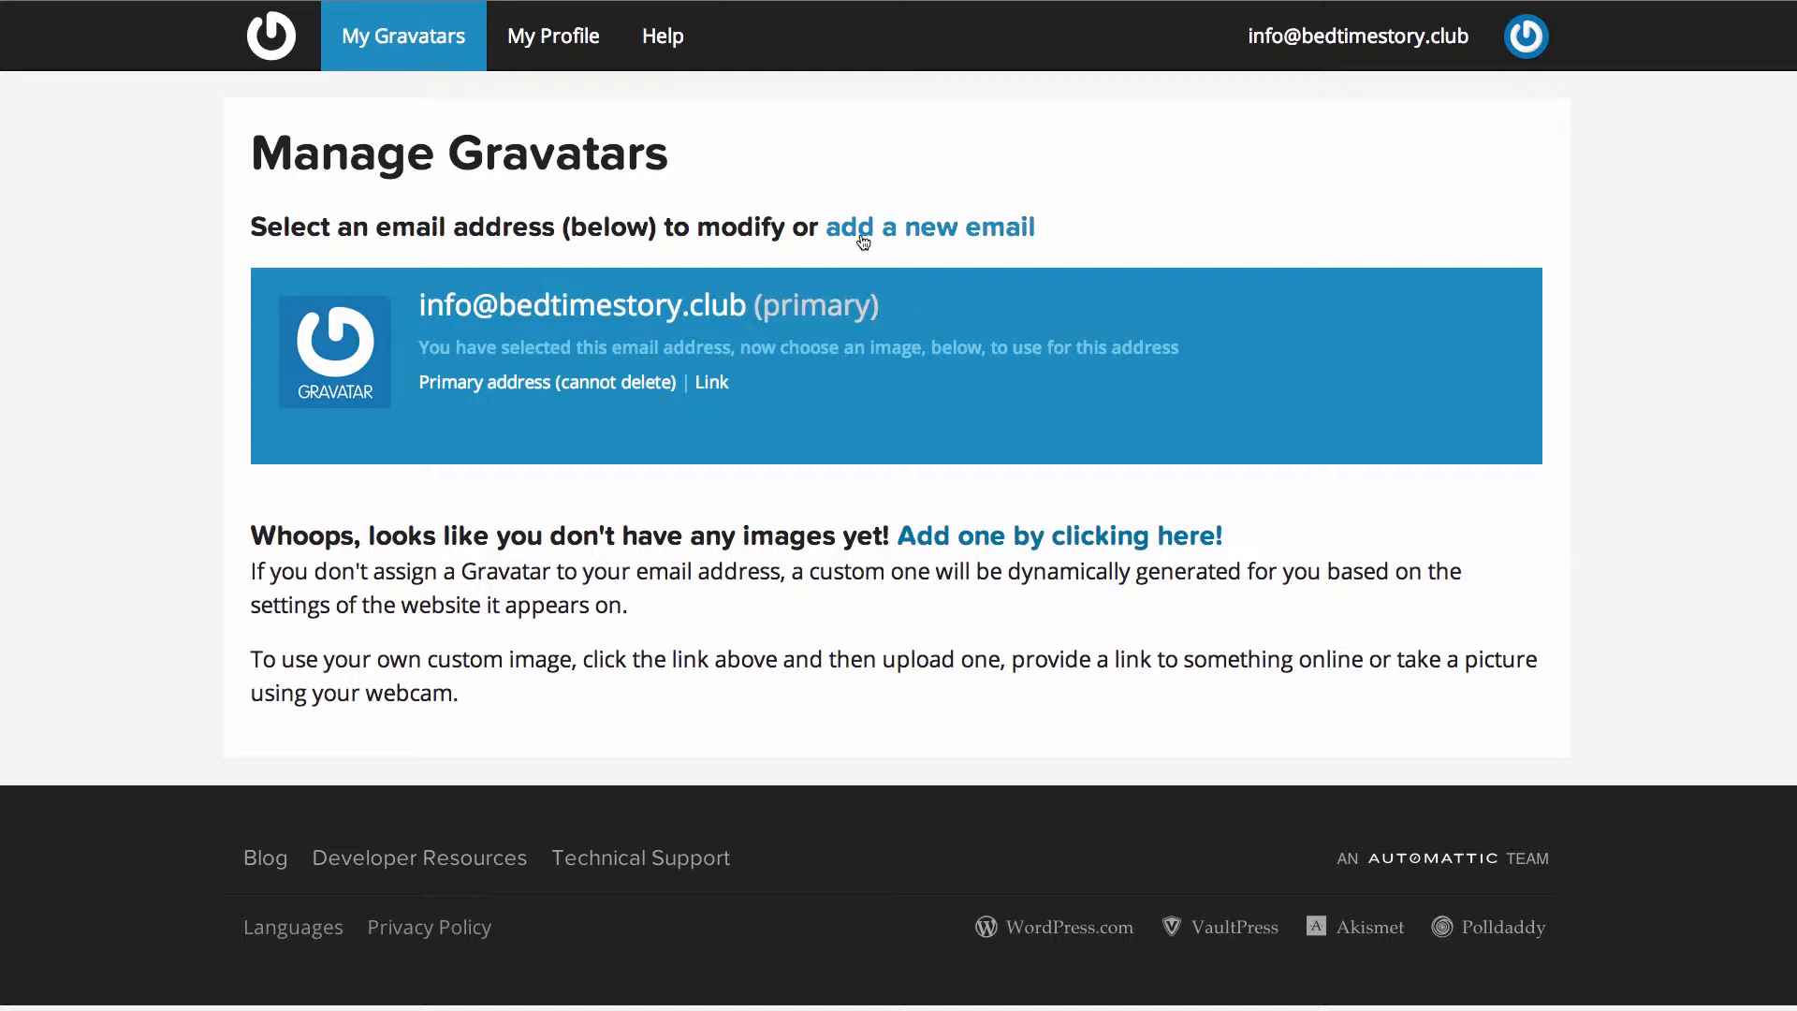
click(863, 230)
click(724, 311)
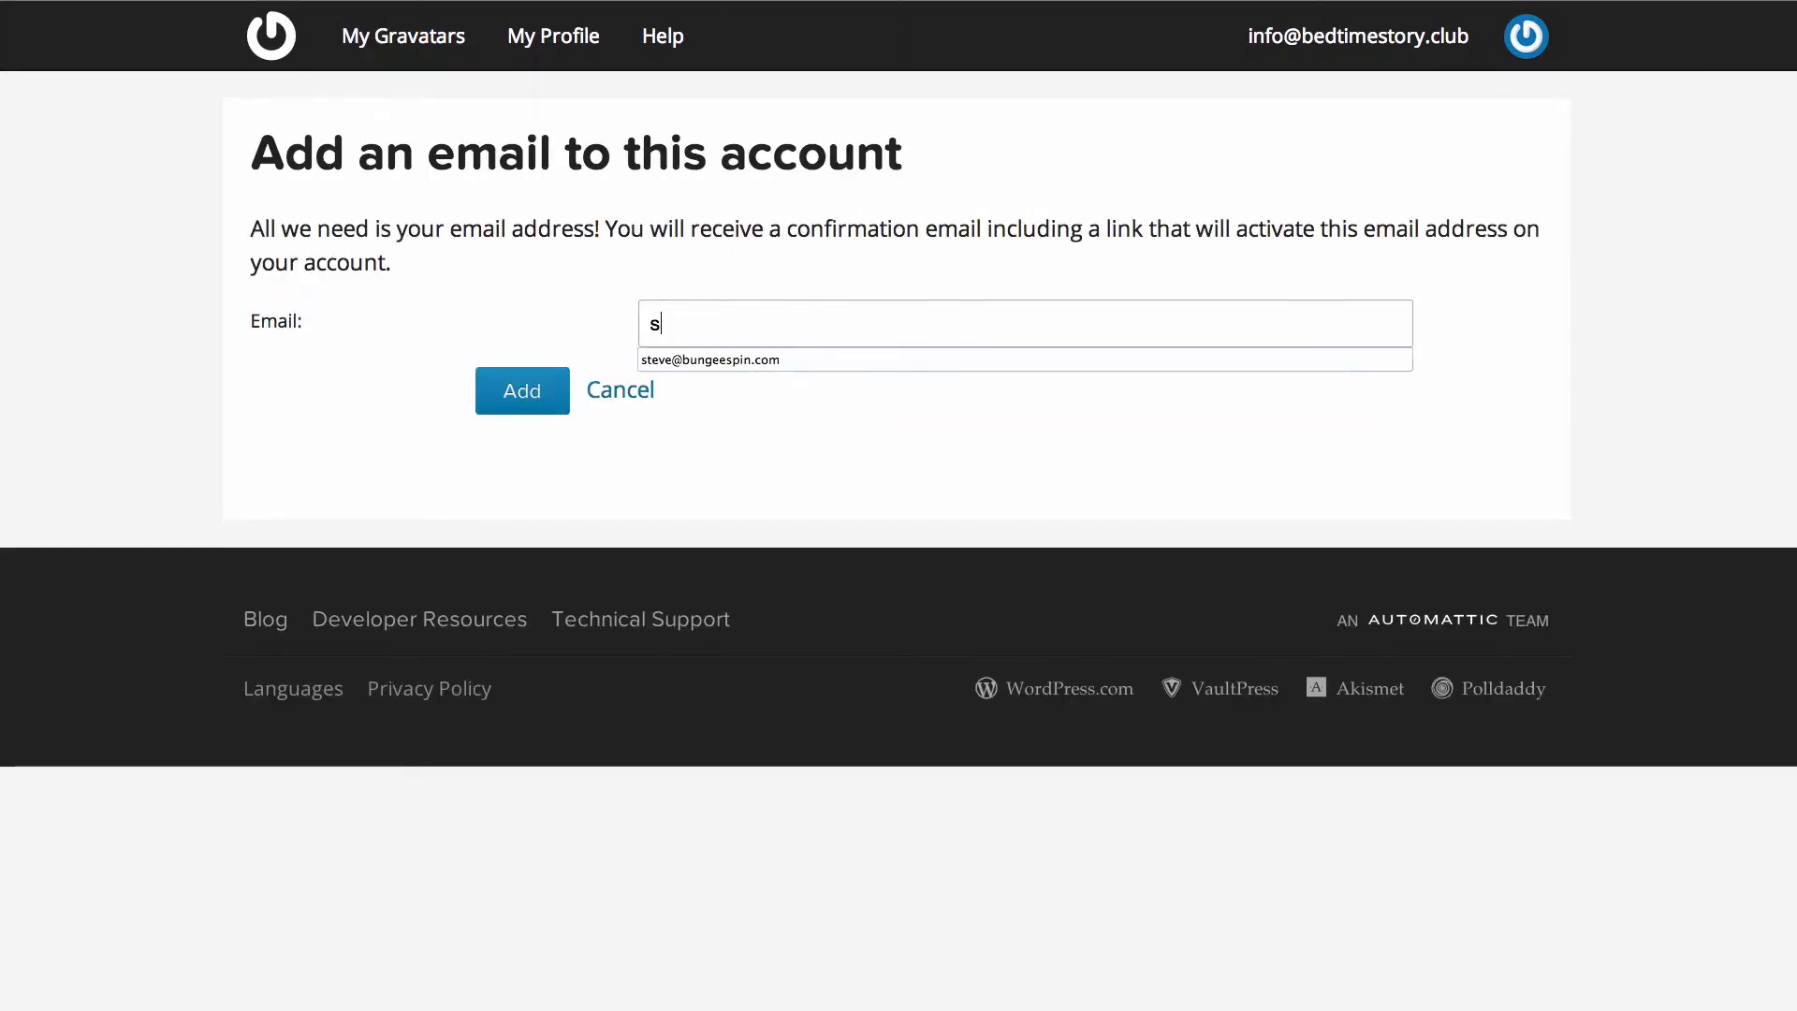
click(523, 404)
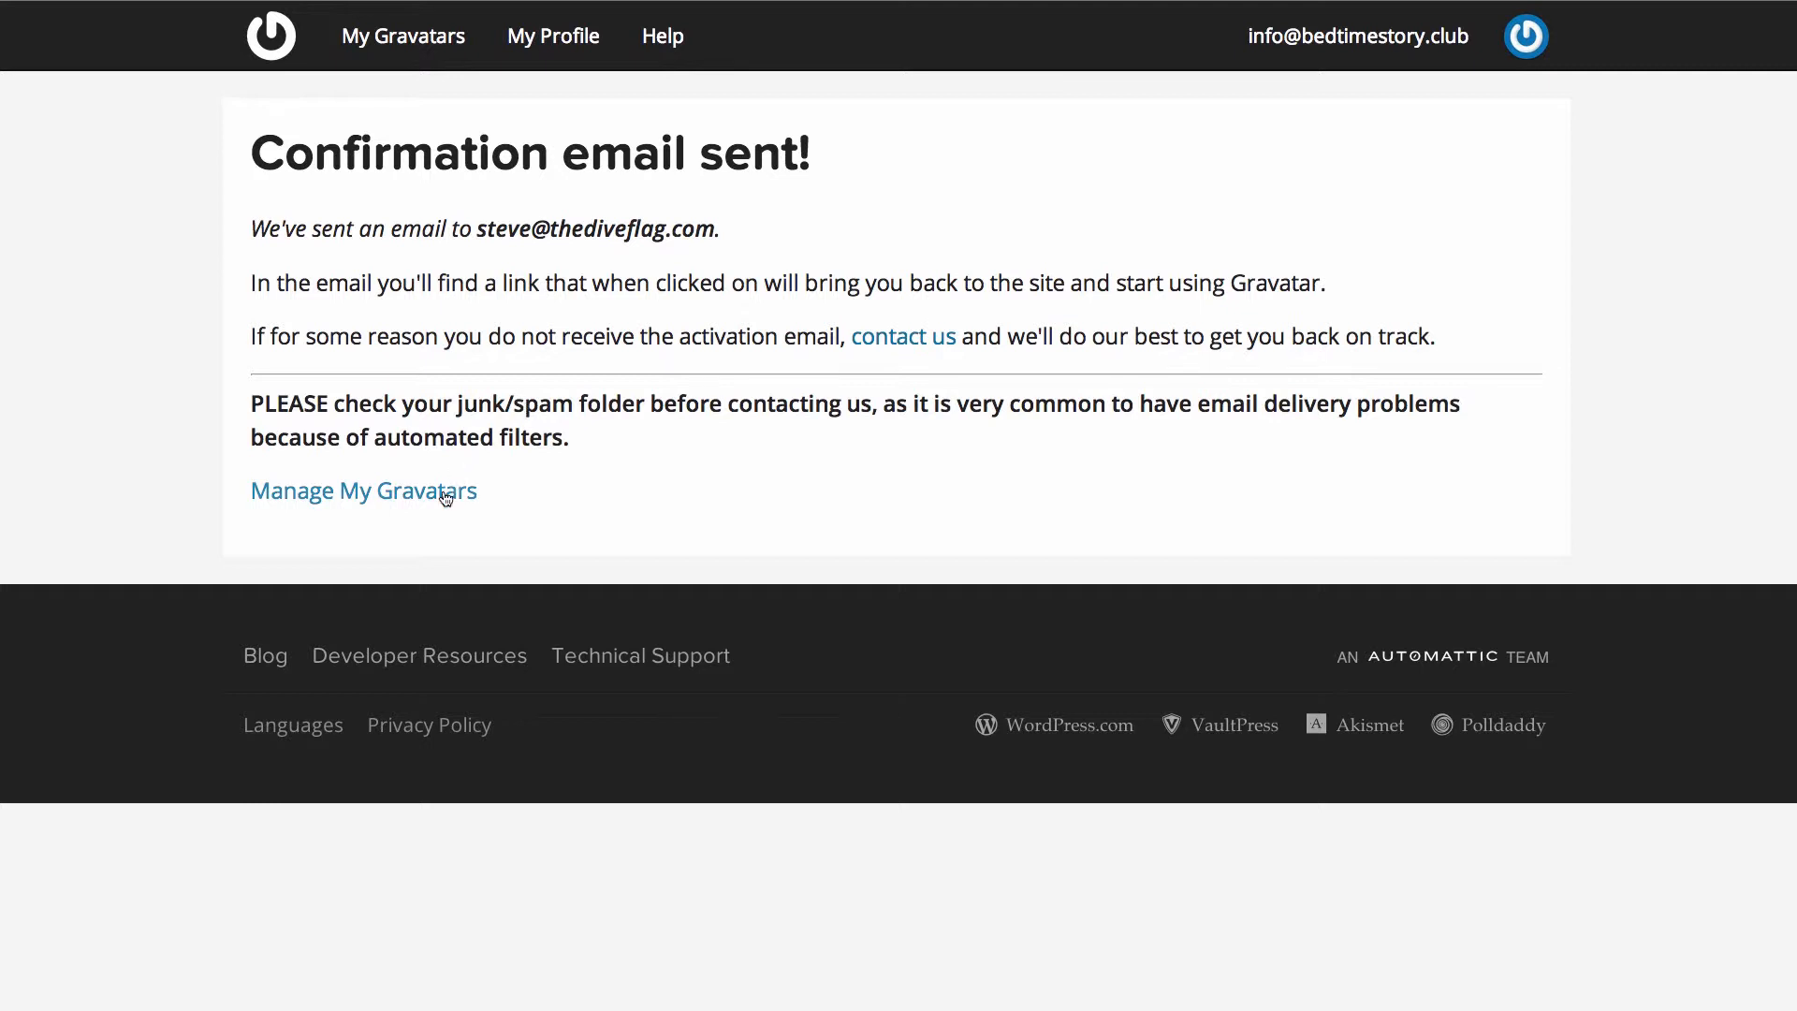
click(350, 497)
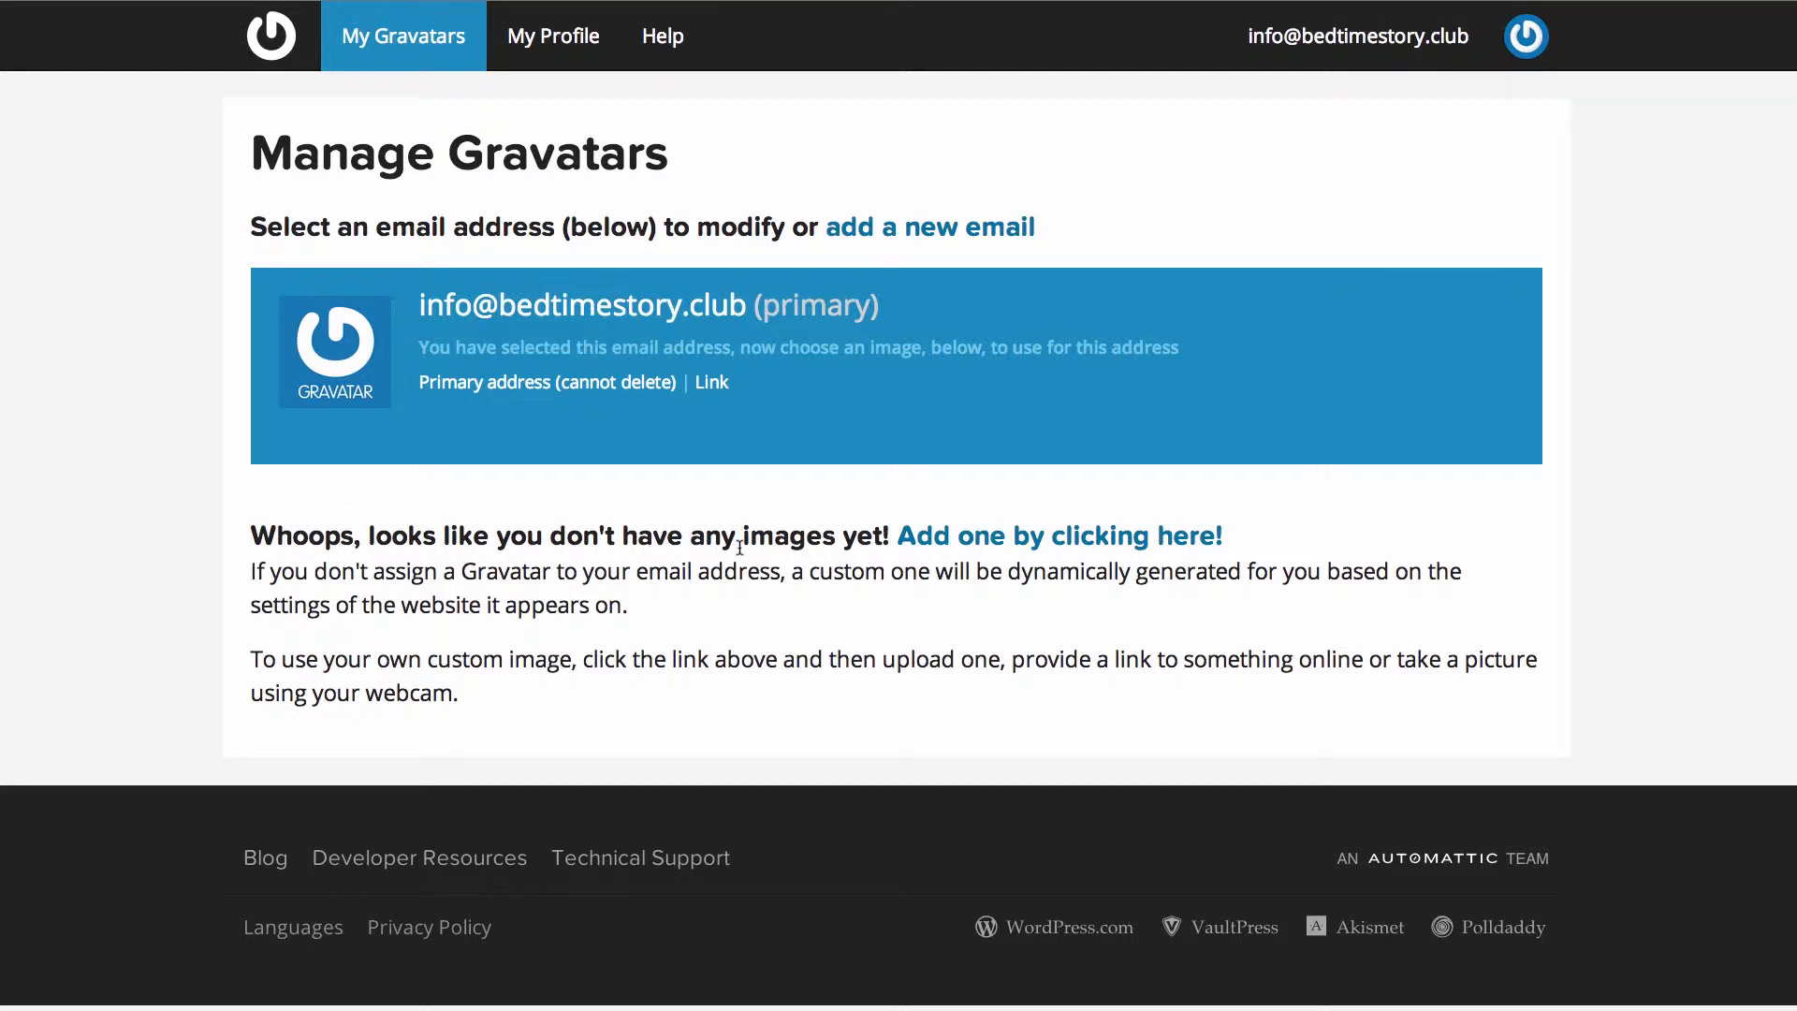
- Upload steve5.jpg from Important Files Disk > Personal > Photos for the primary address
click(1009, 547)
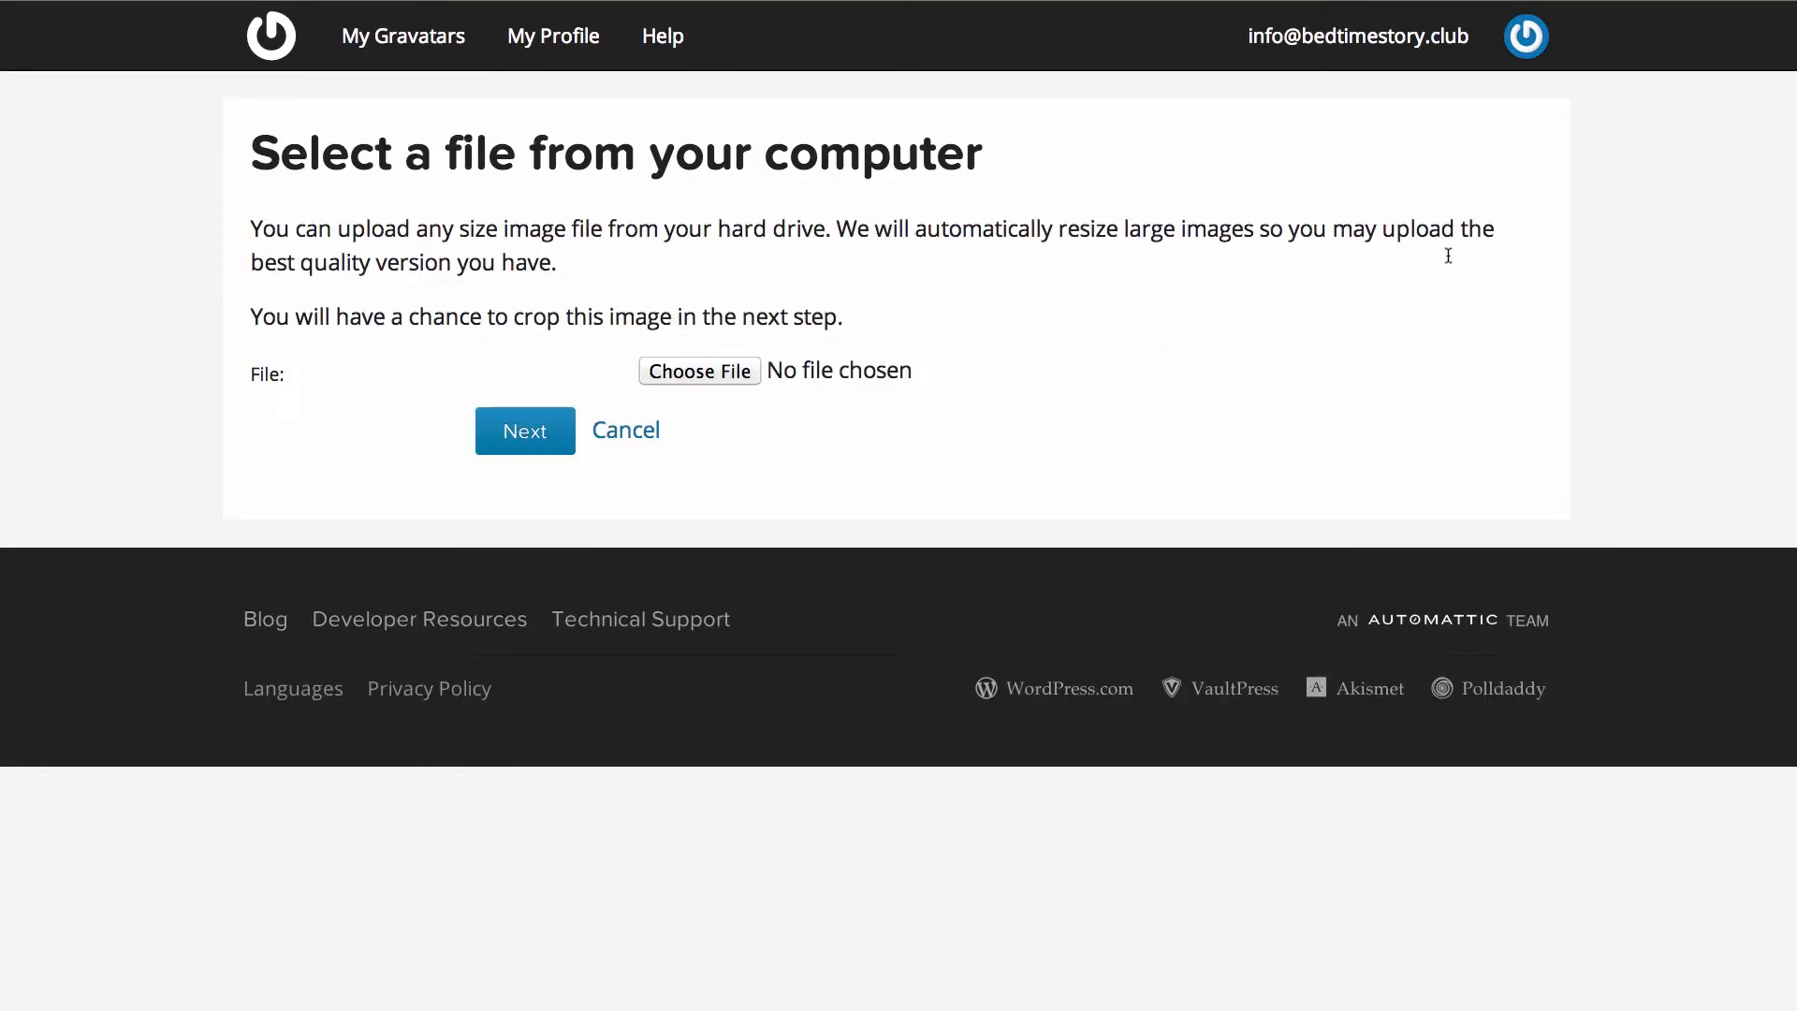
click(711, 373)
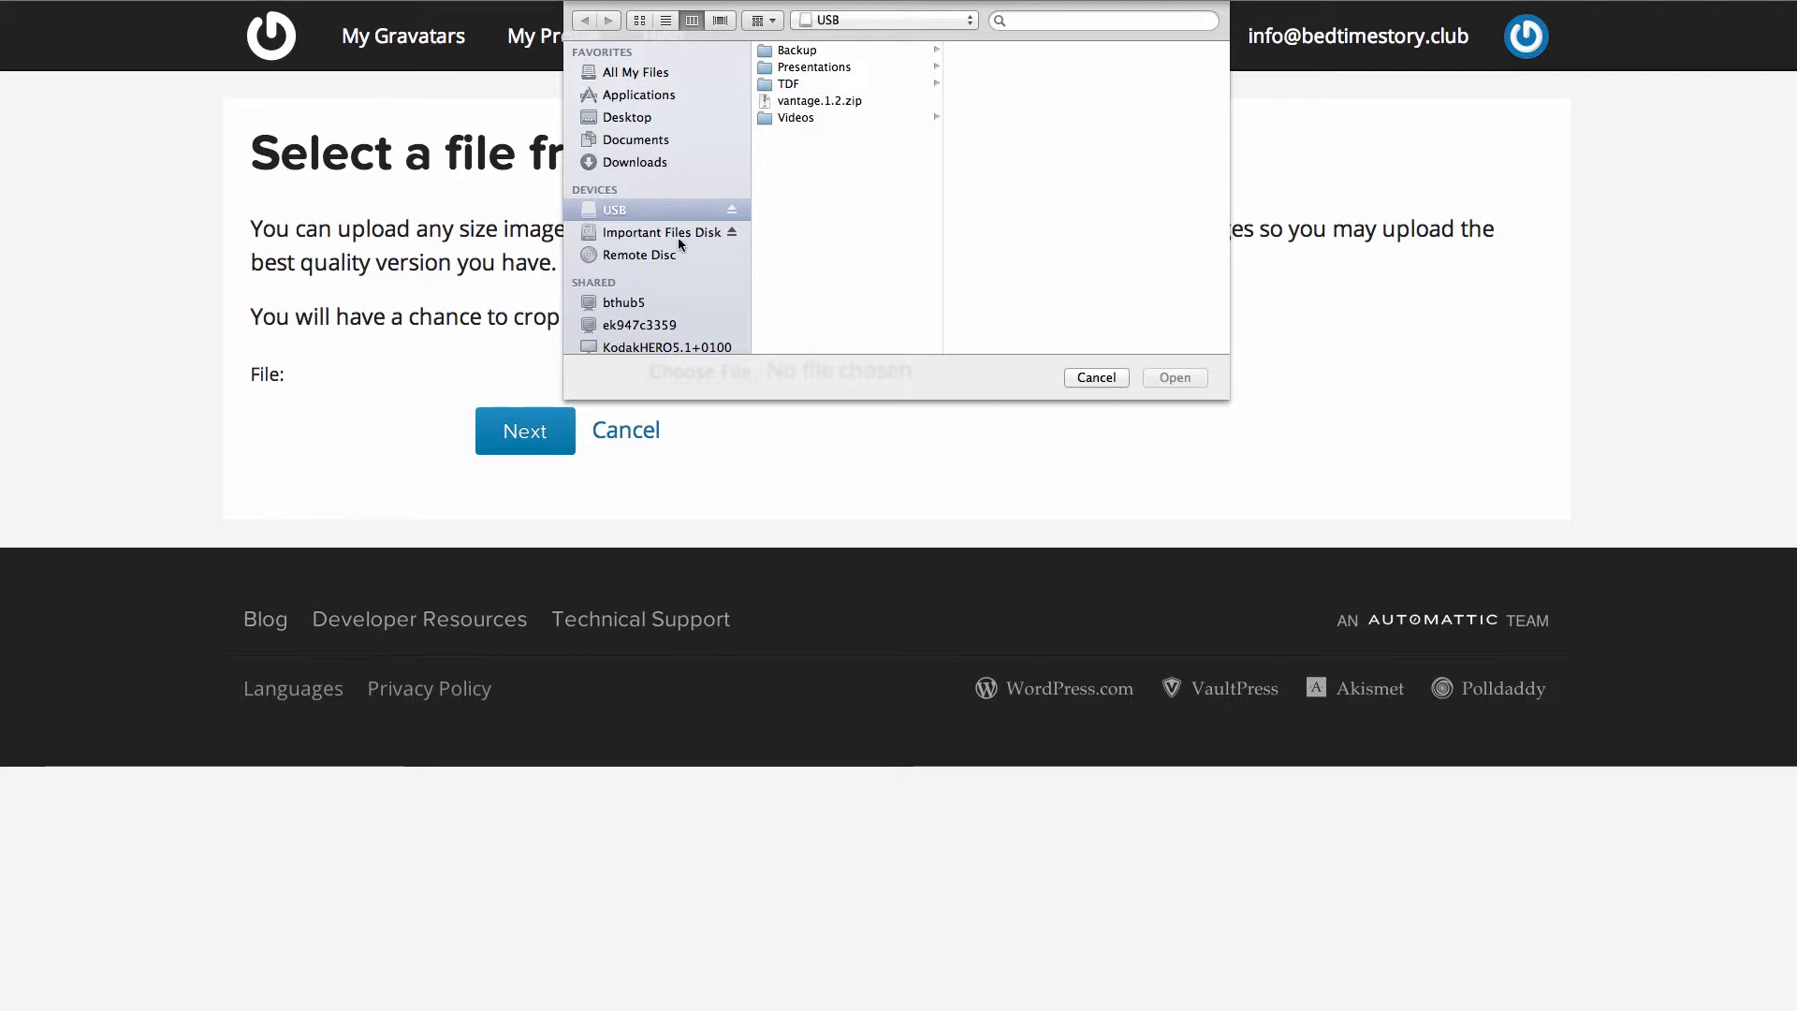
click(680, 234)
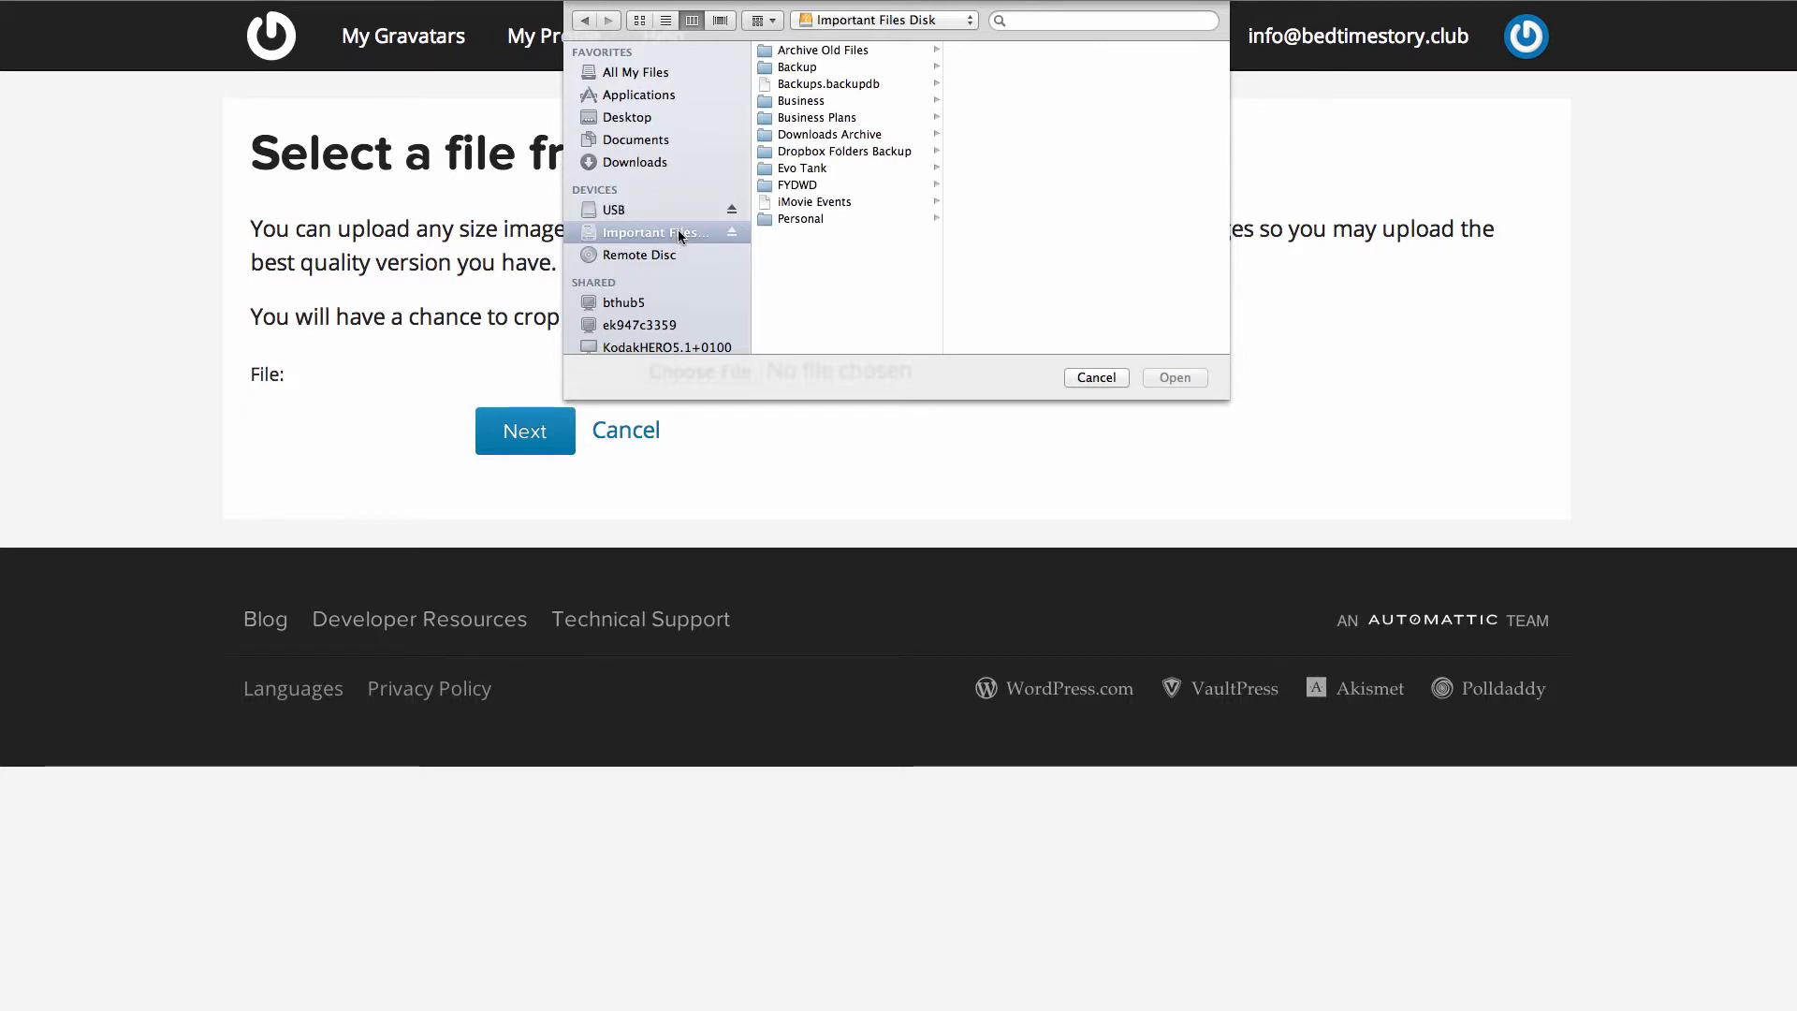
click(810, 219)
click(1005, 101)
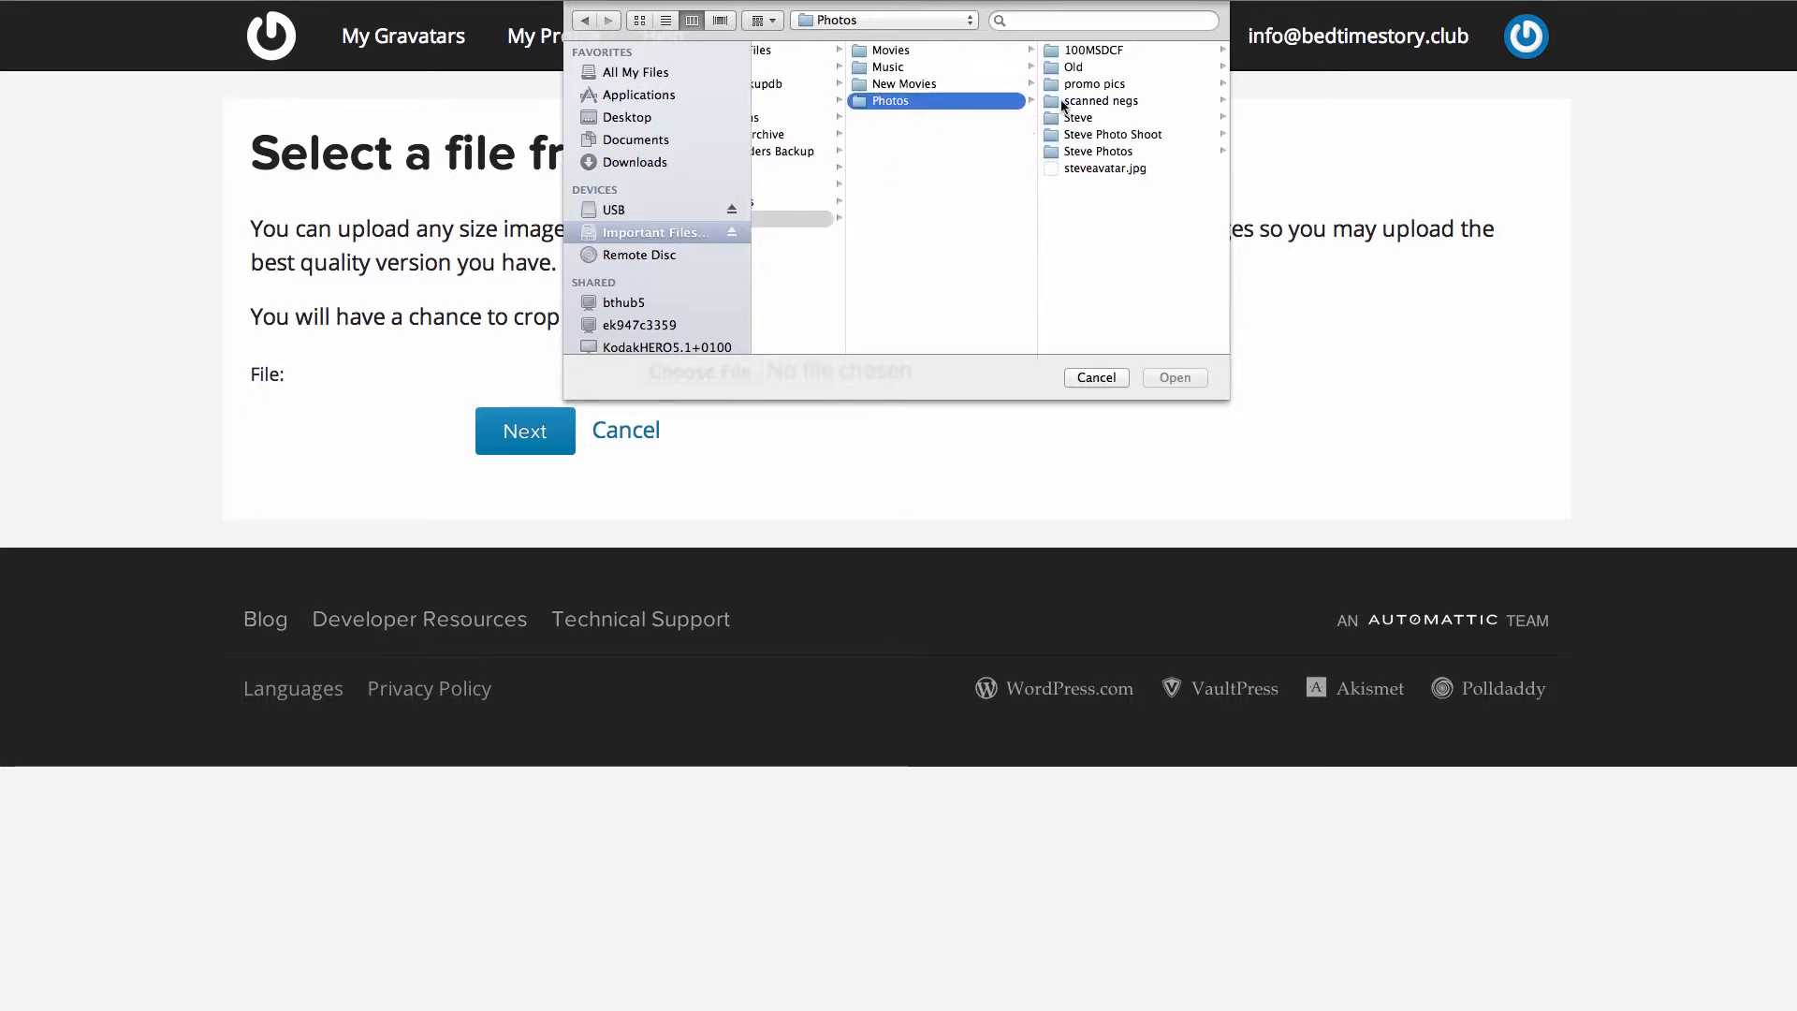
click(1175, 377)
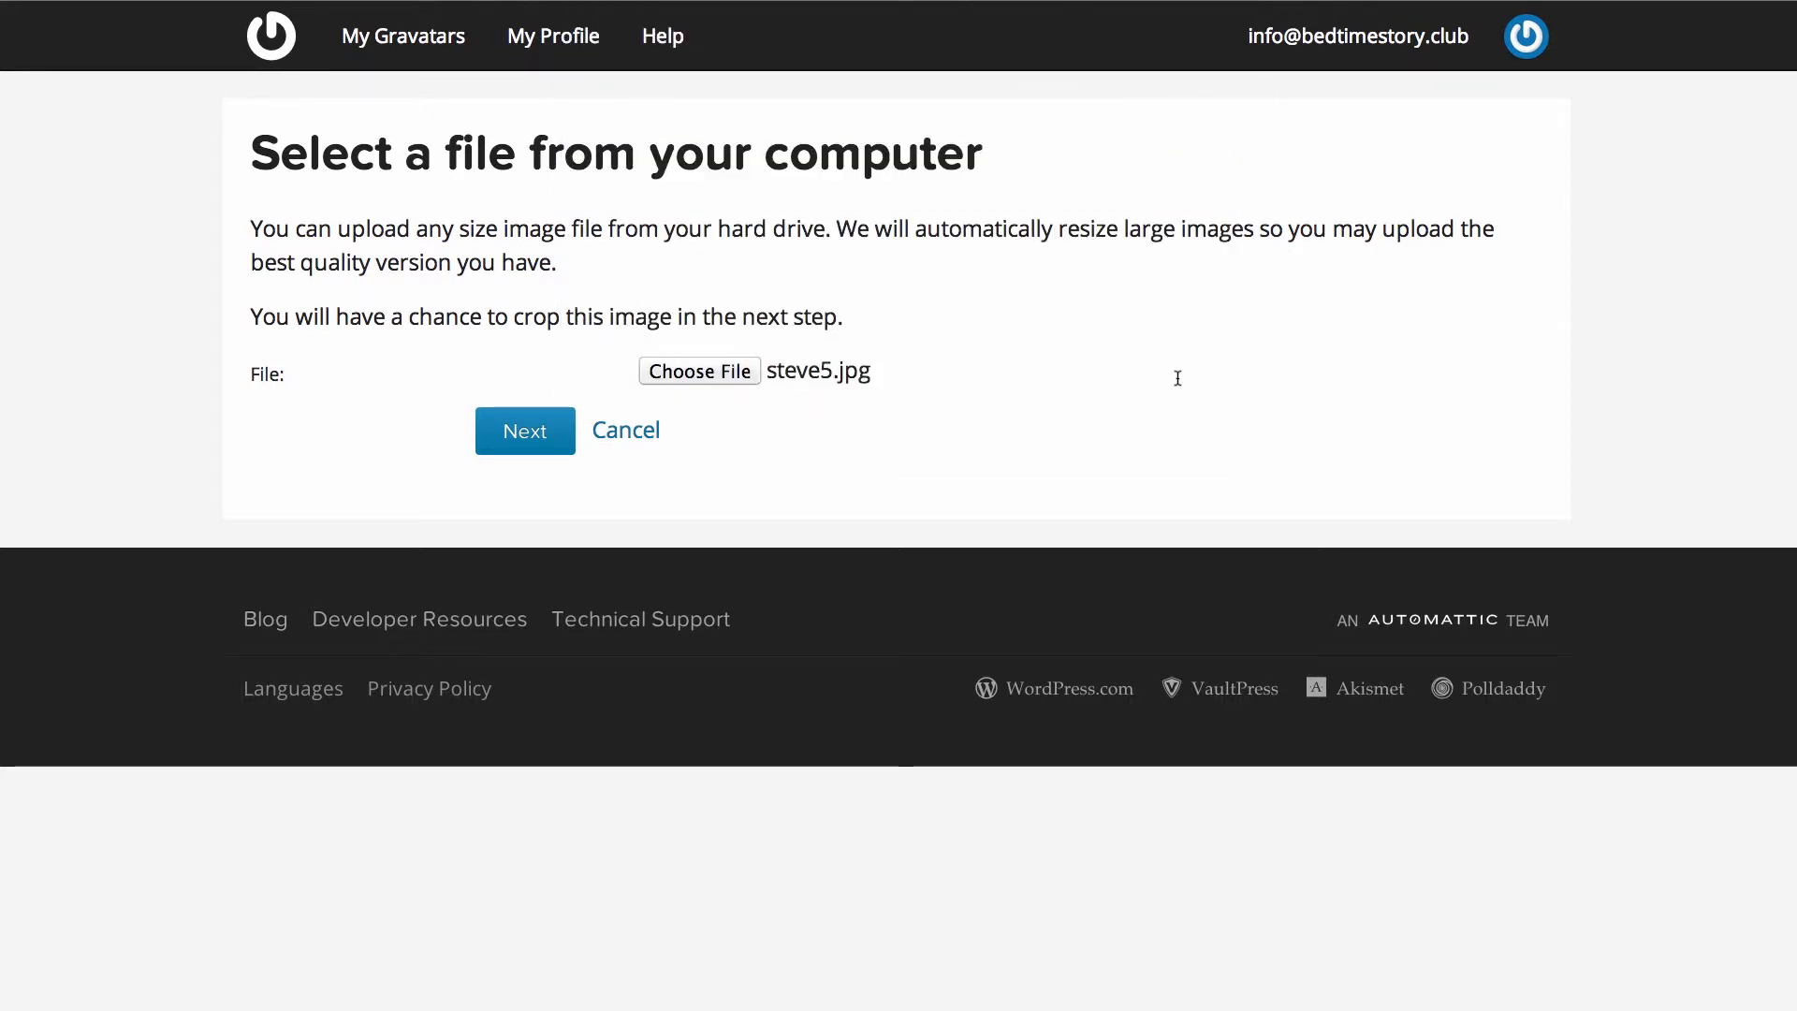
click(508, 445)
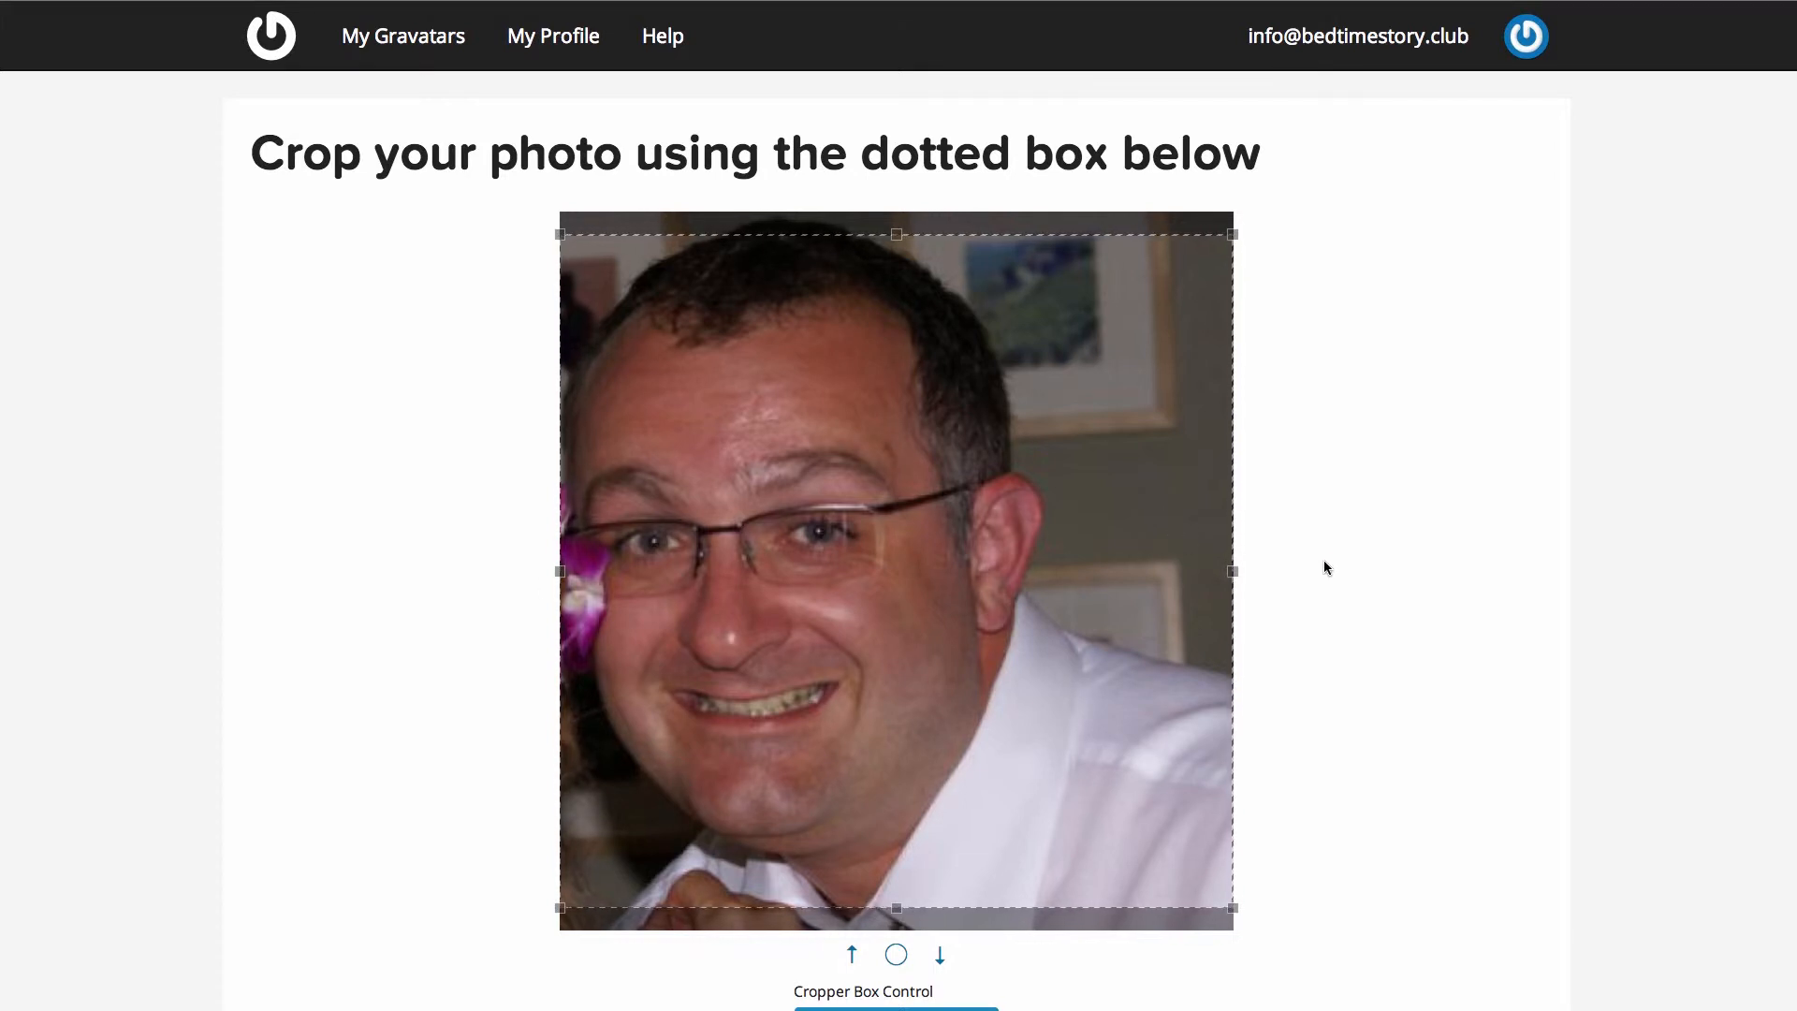
- Nudge the crop box up over the face and apply the crop
drag(1005, 527, 1005, 510)
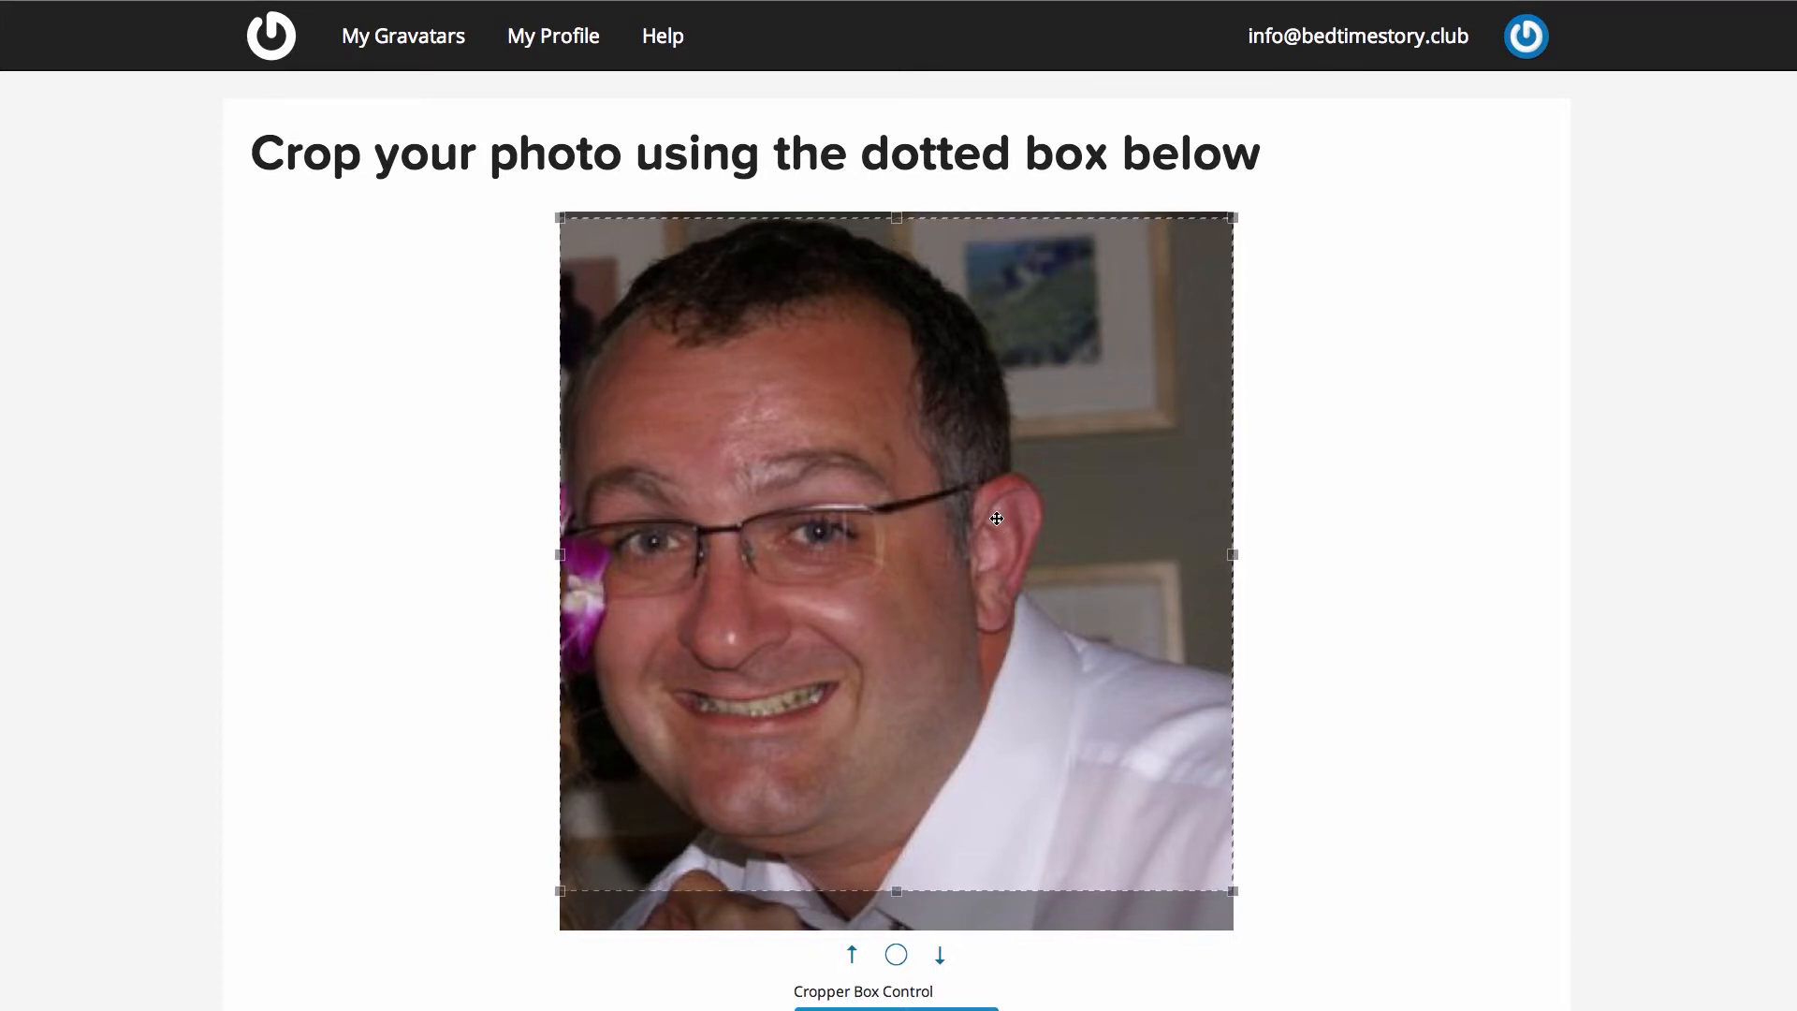
scroll(1342, 818, down, 2)
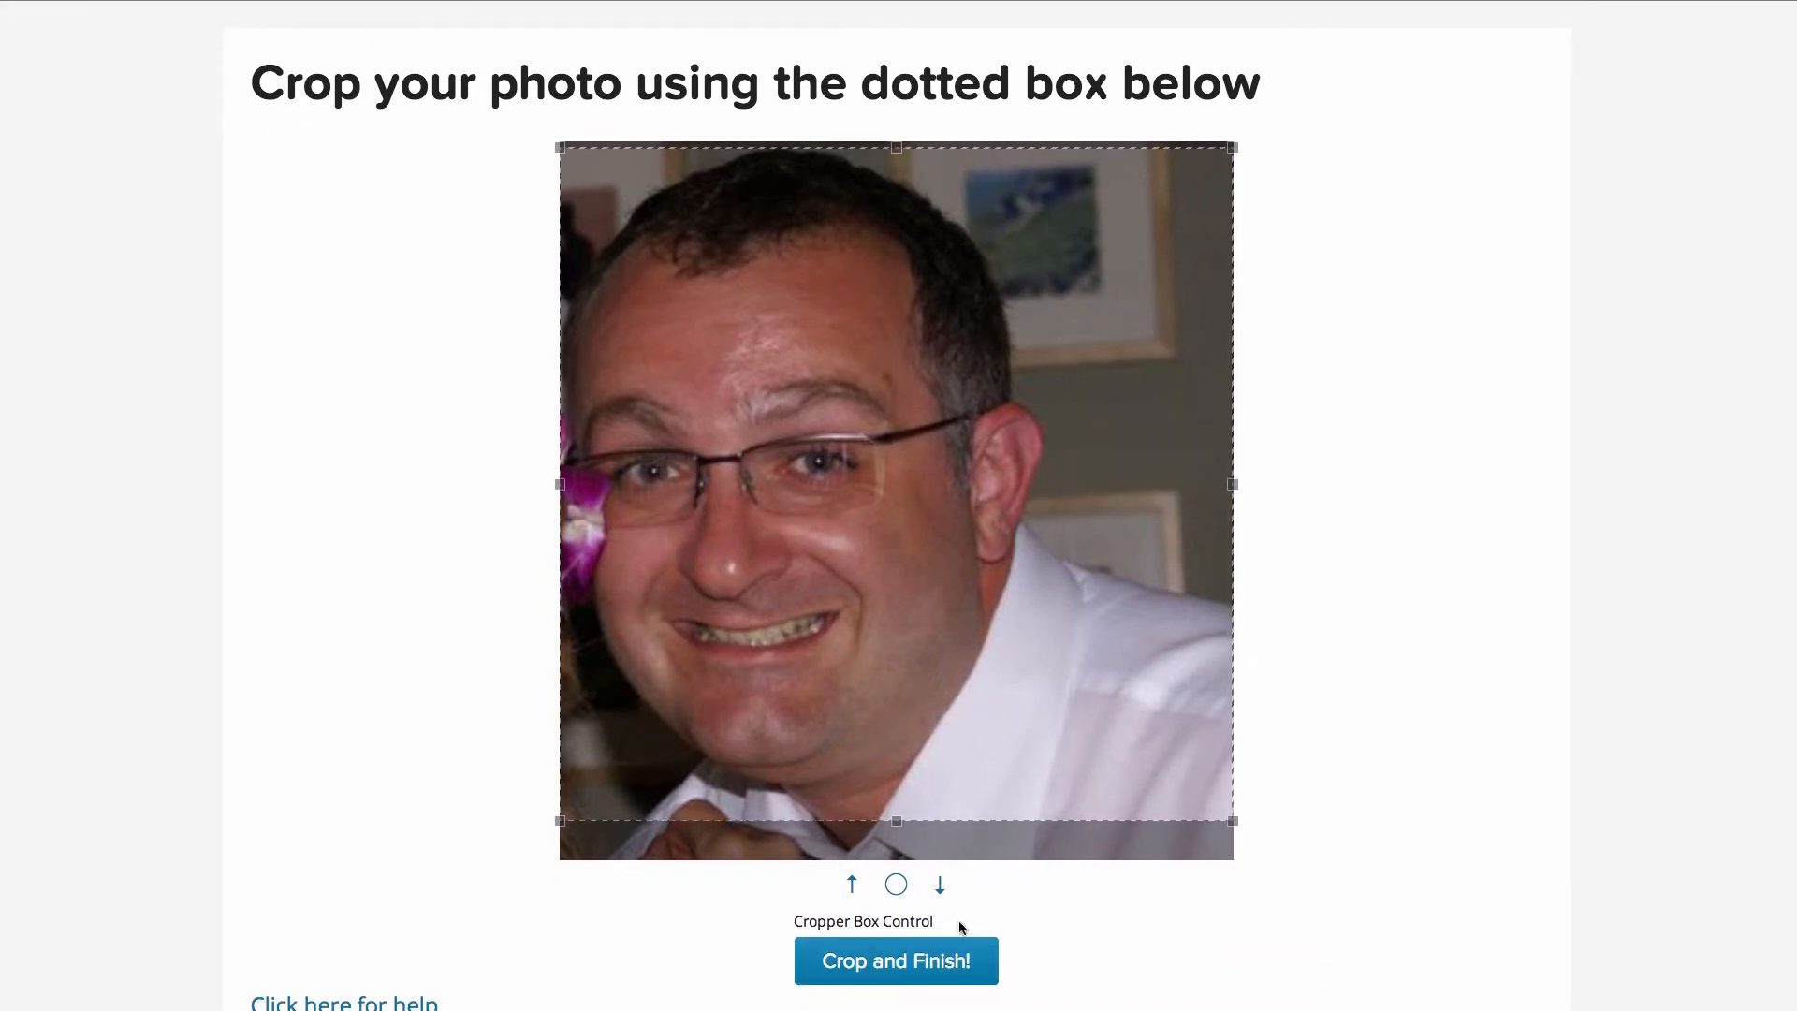
click(849, 964)
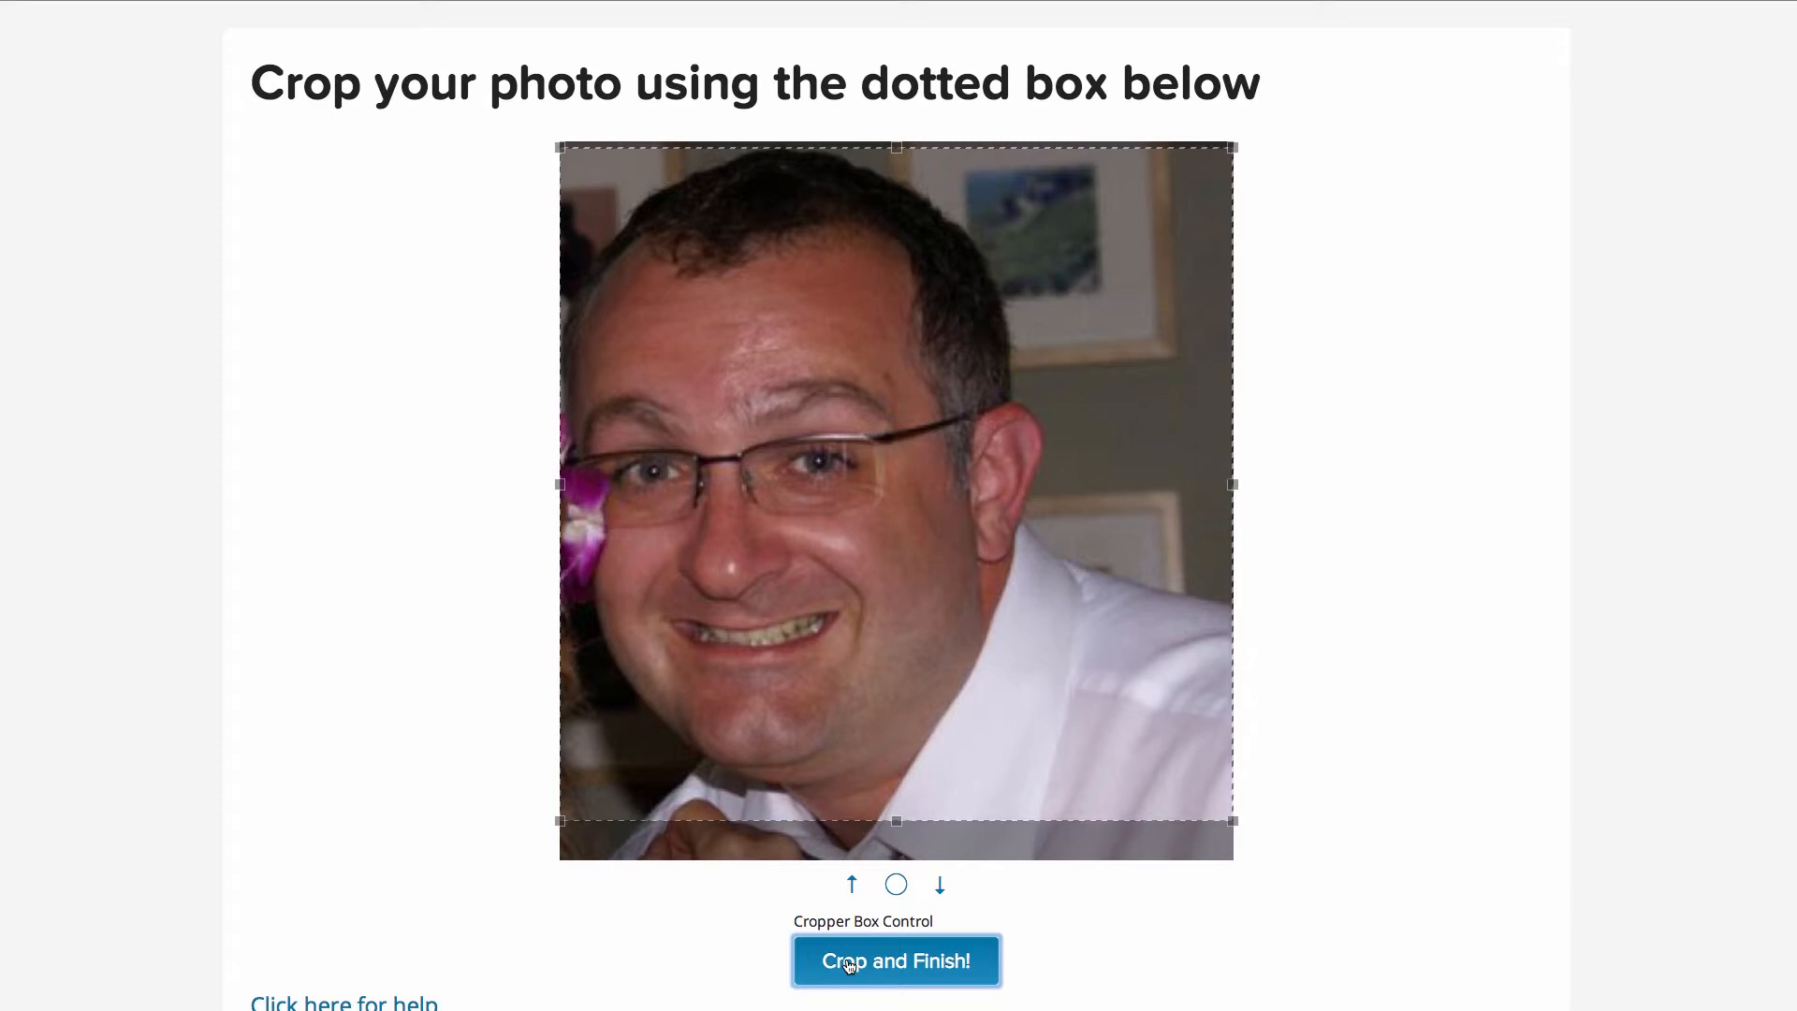
- Resize and reposition the crop box to frame the face squarely, then finish cropping
scroll(1233, 817, down, 1)
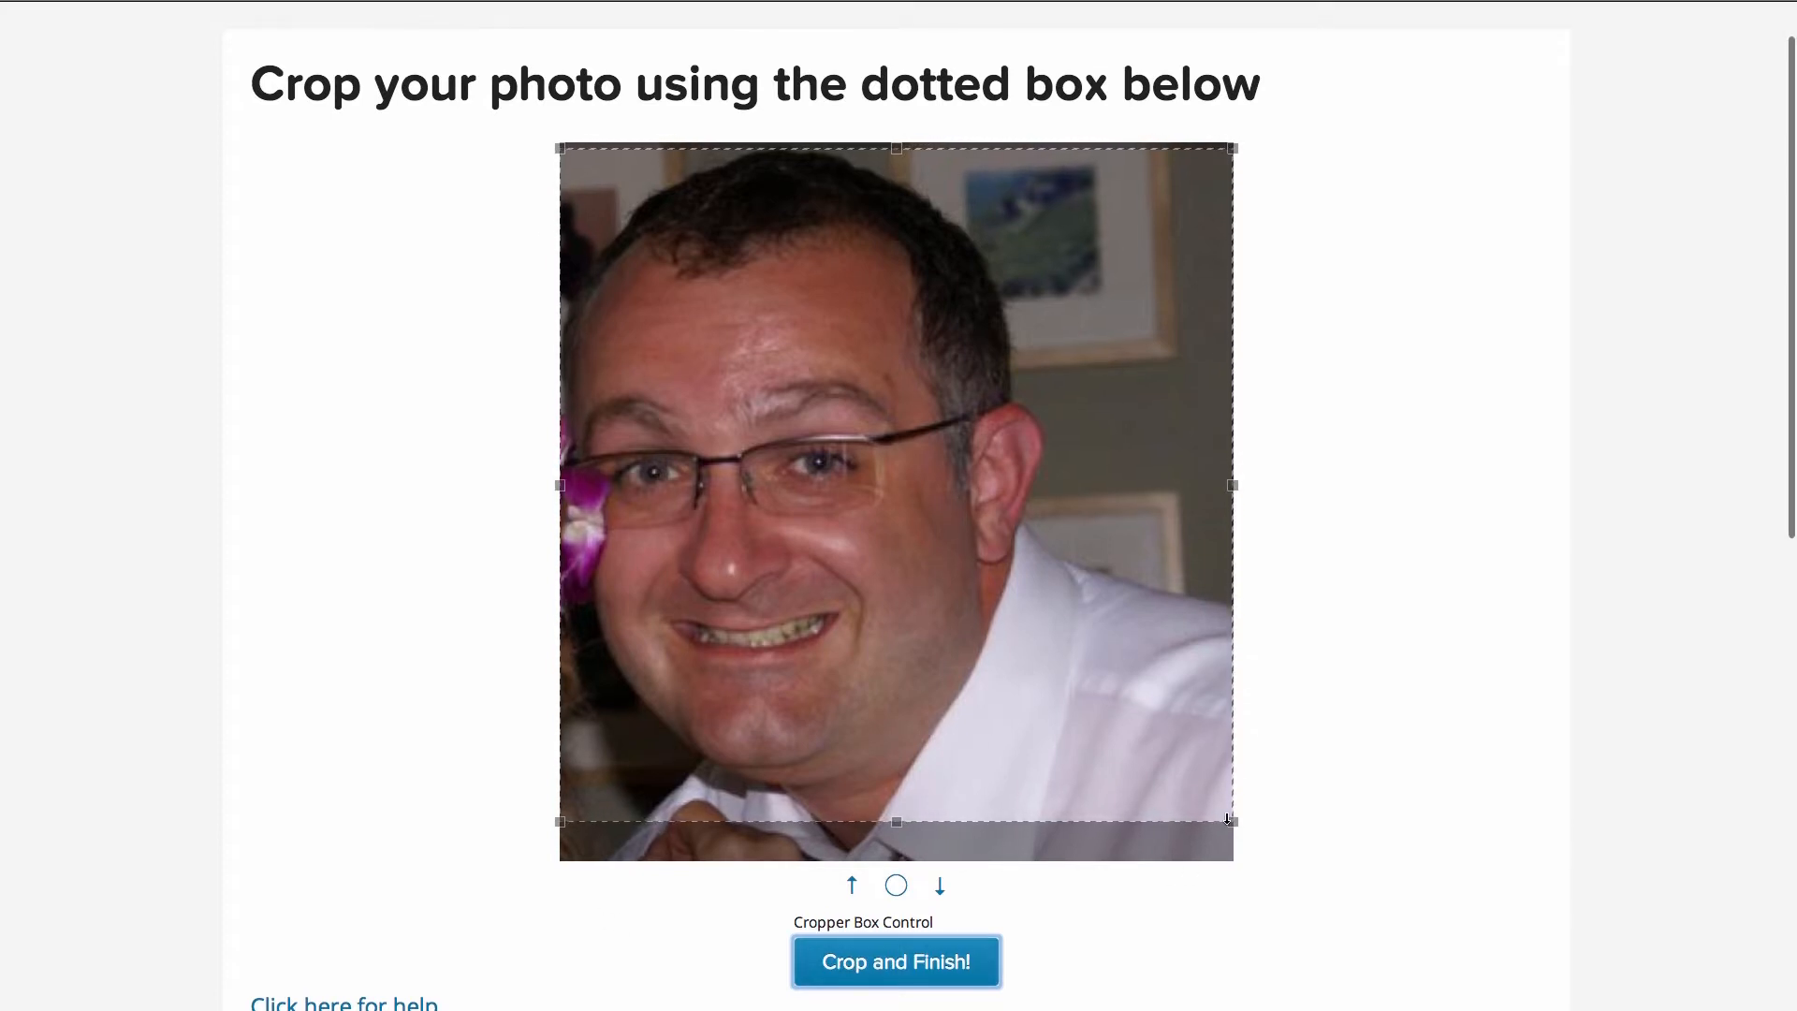
drag(1234, 817, 1106, 690)
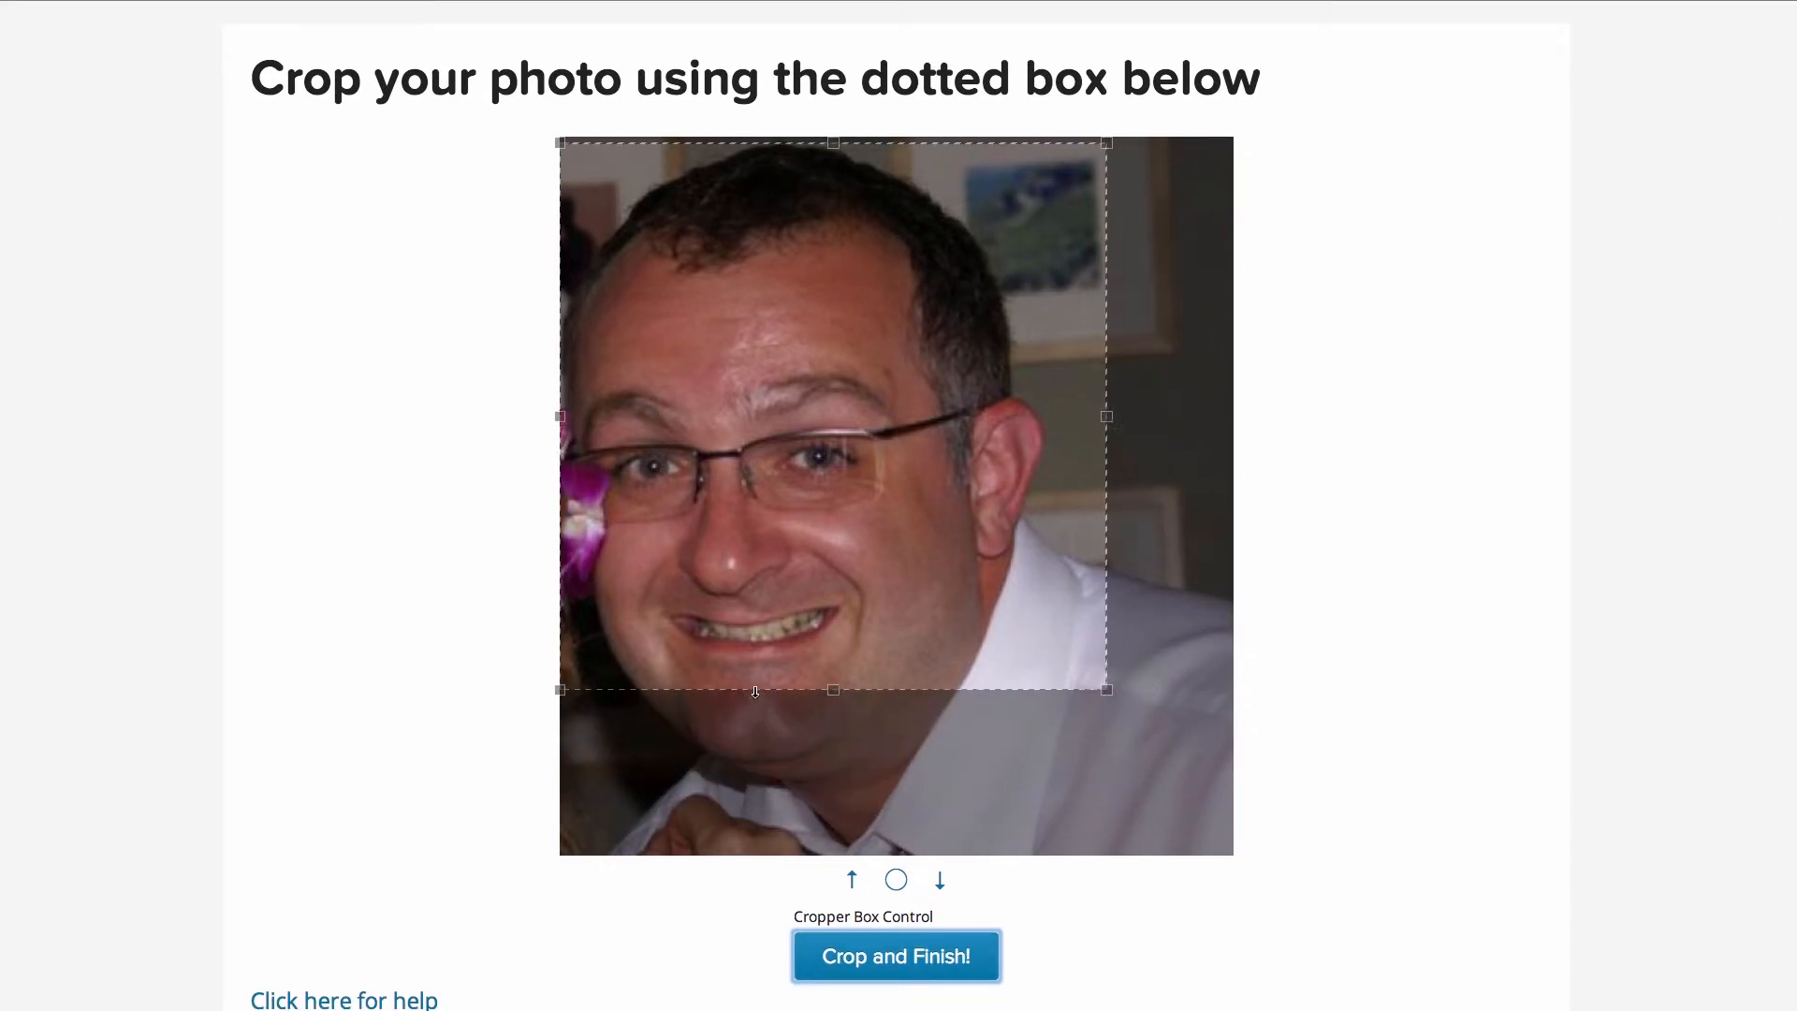
drag(795, 572, 795, 622)
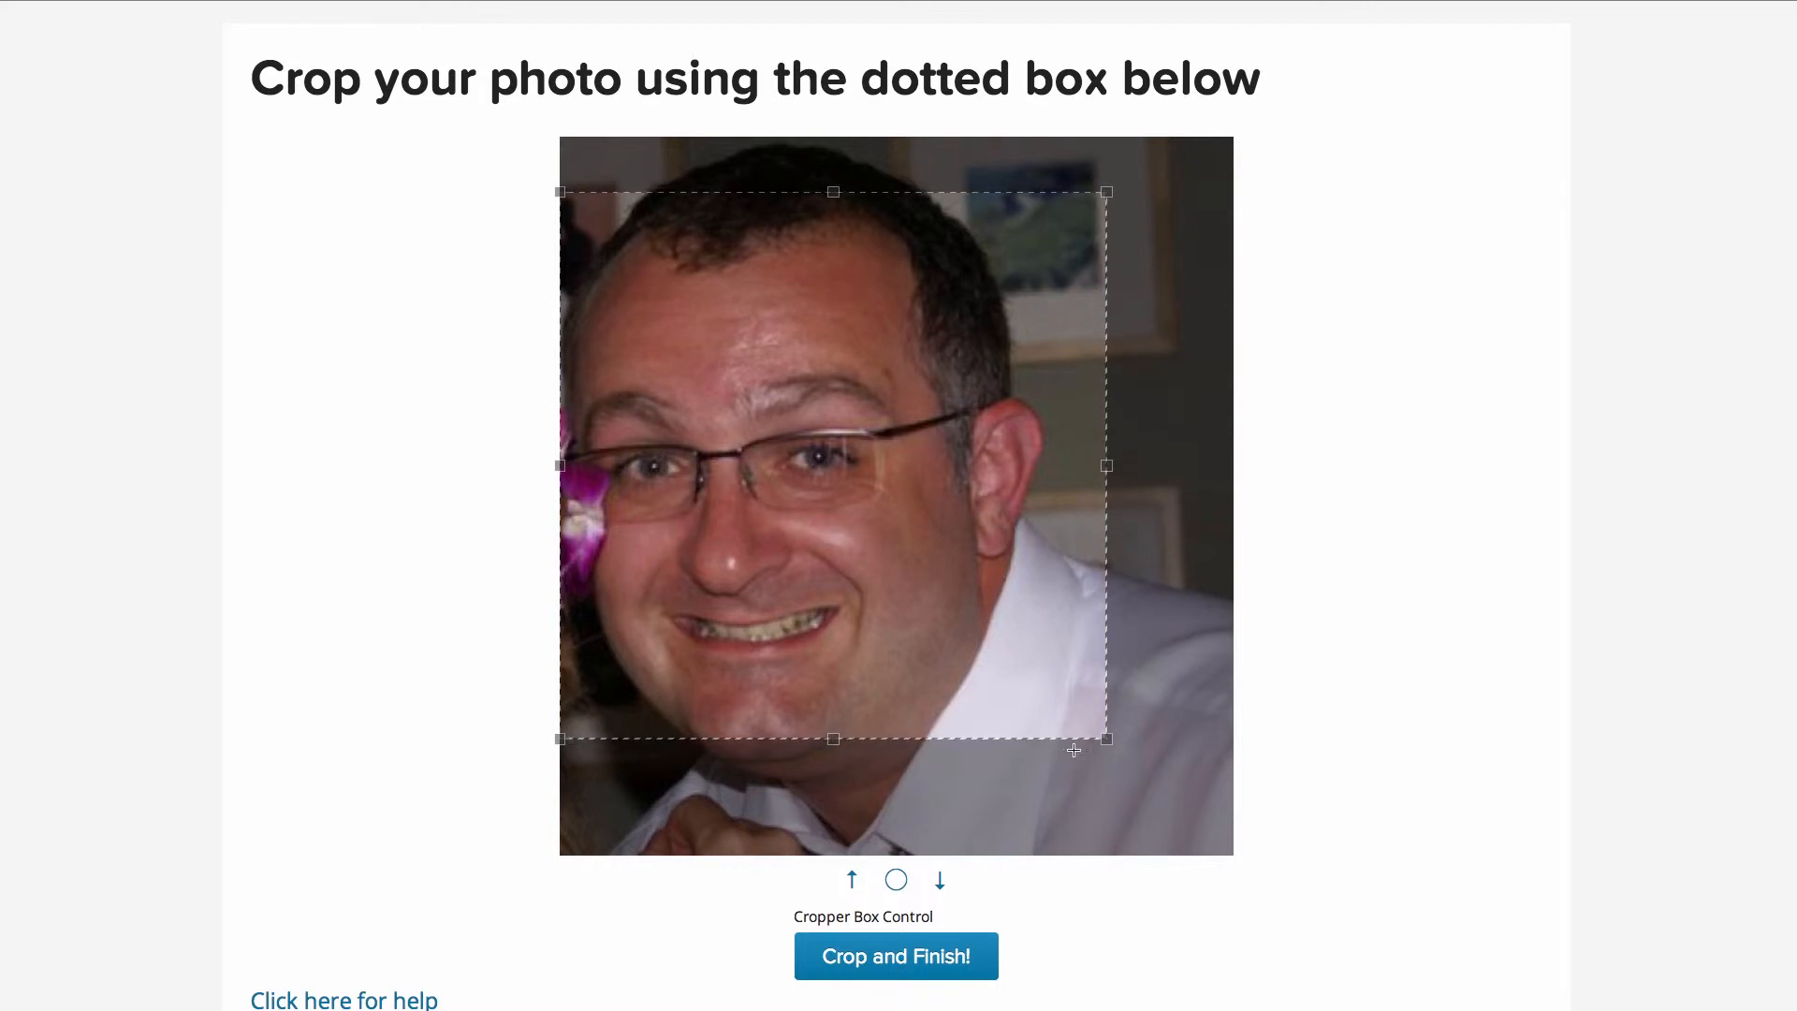
drag(1106, 739, 1239, 865)
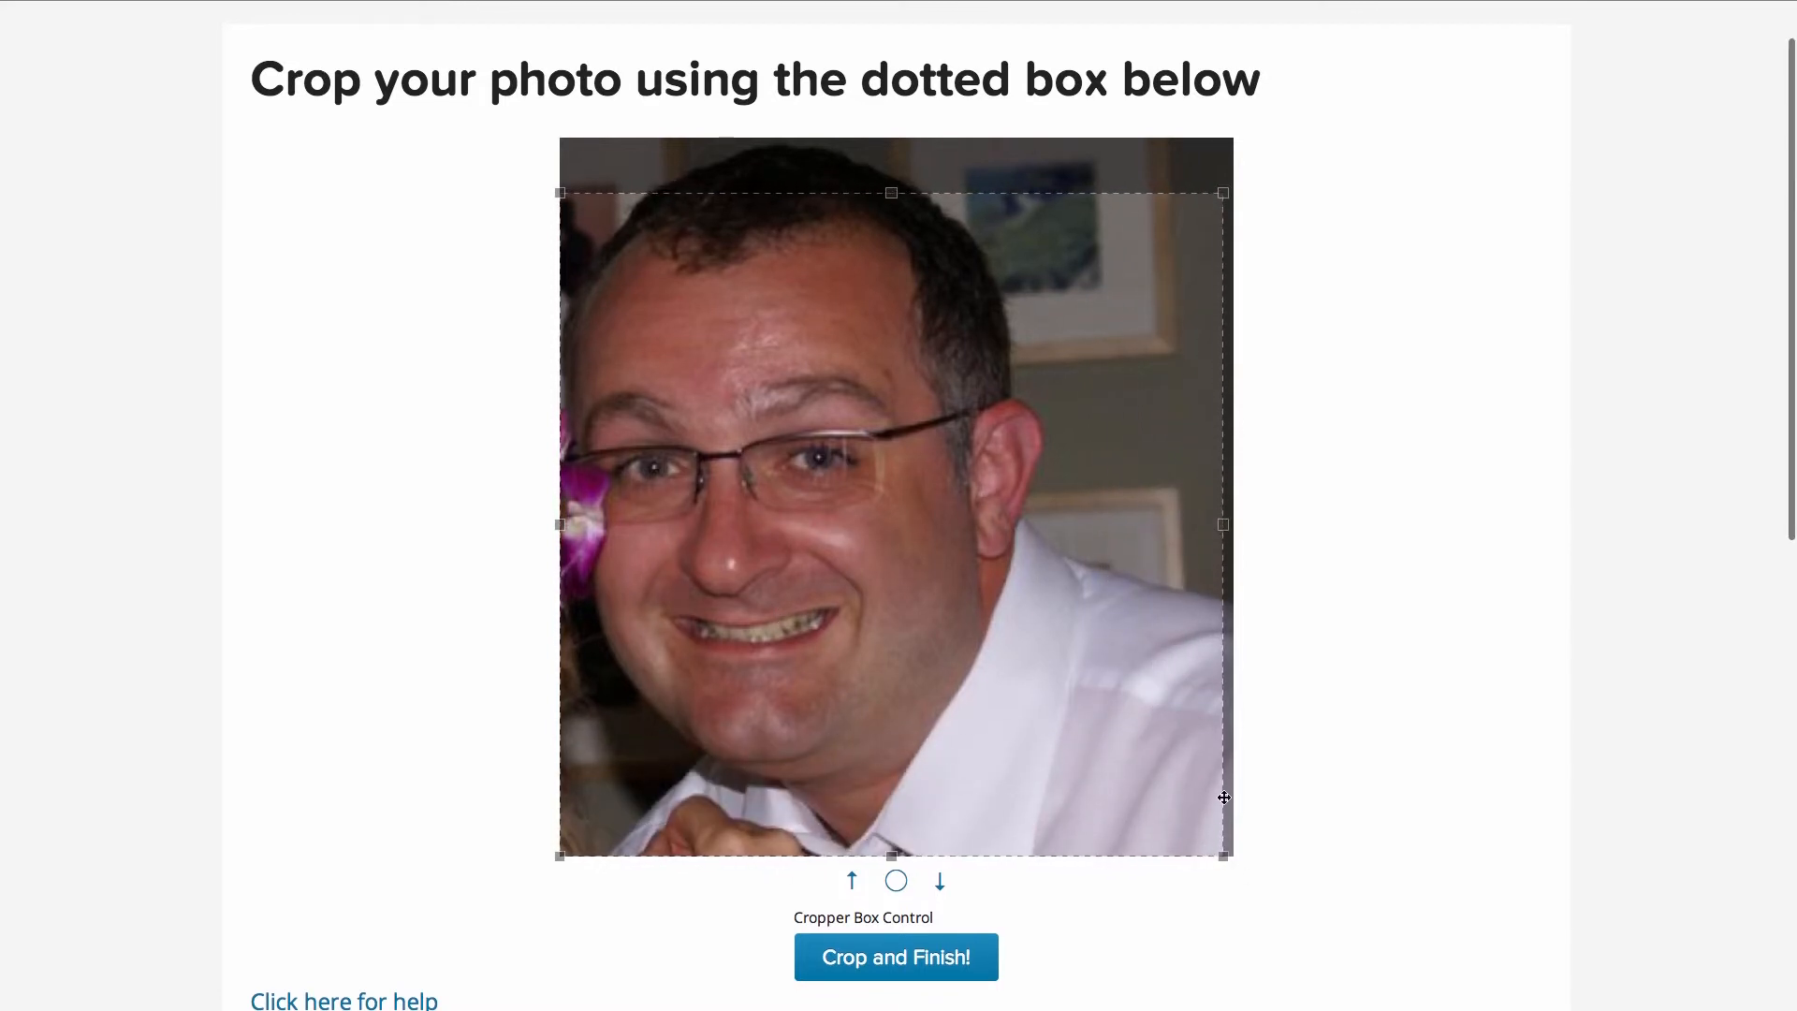
drag(1225, 195, 1233, 178)
drag(927, 414, 931, 374)
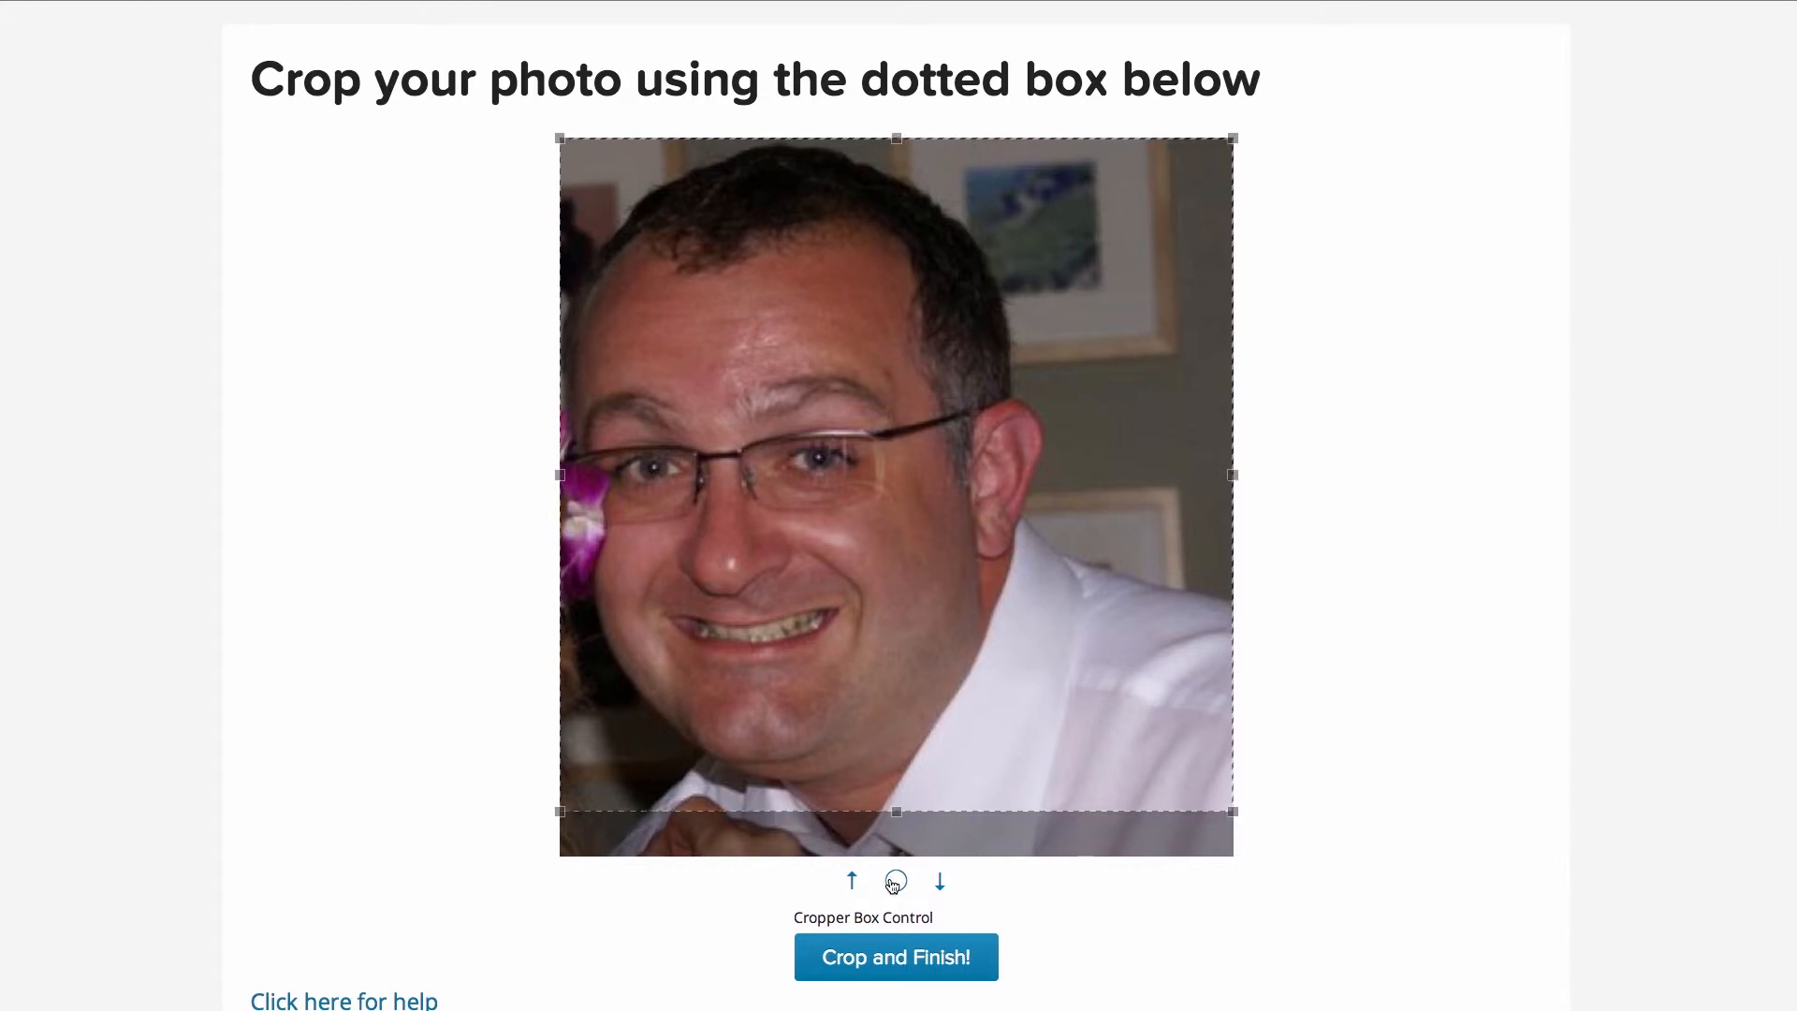
click(897, 969)
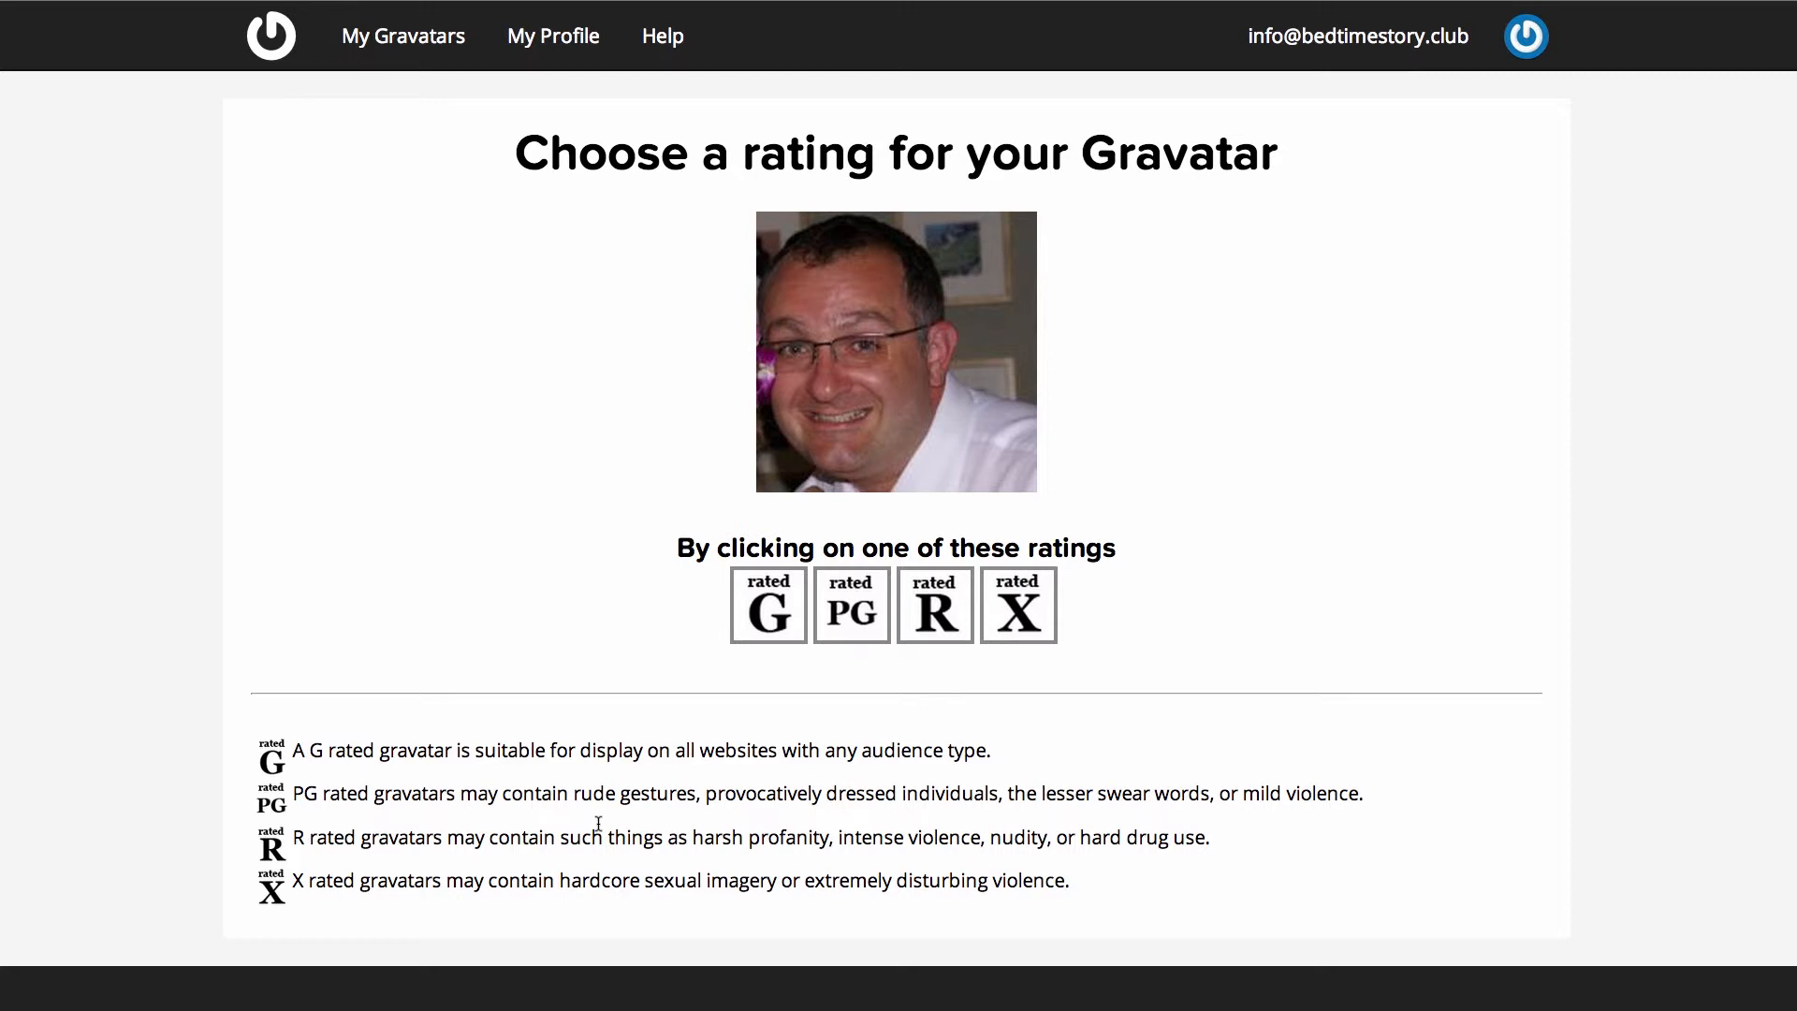
- Give the cropped photo a G rating
scroll(674, 721, down, 1)
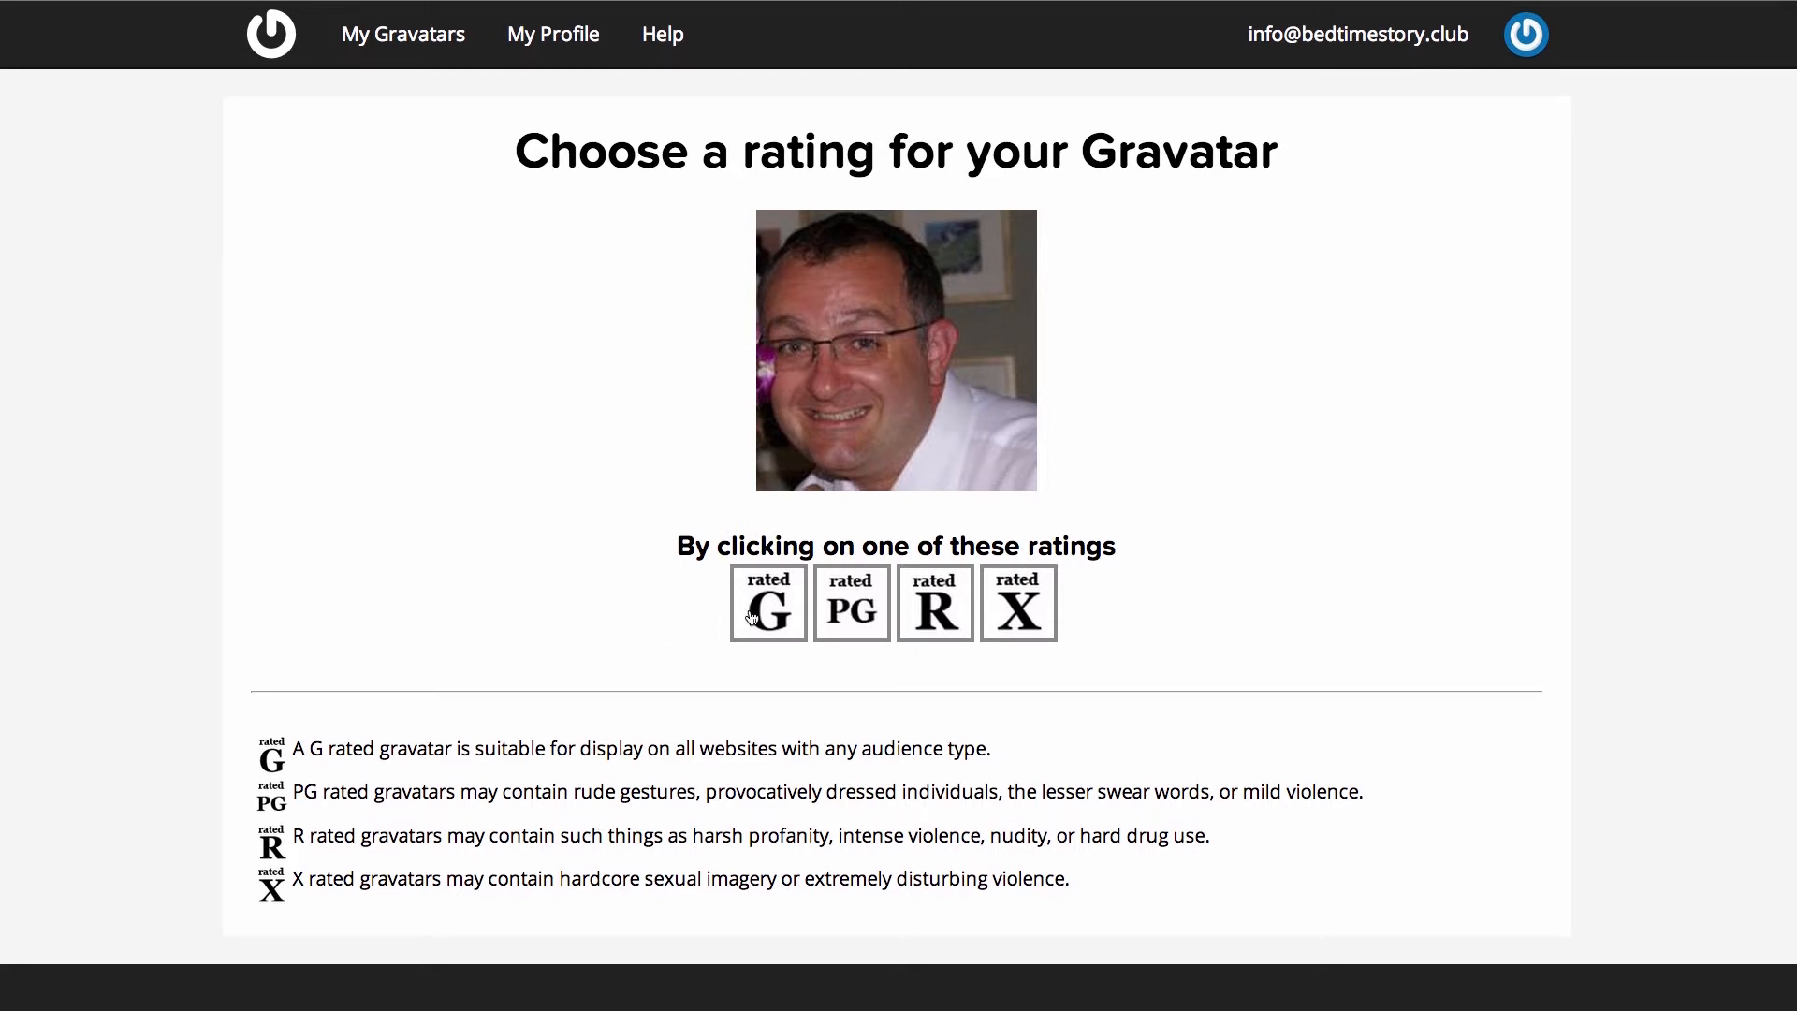
click(751, 617)
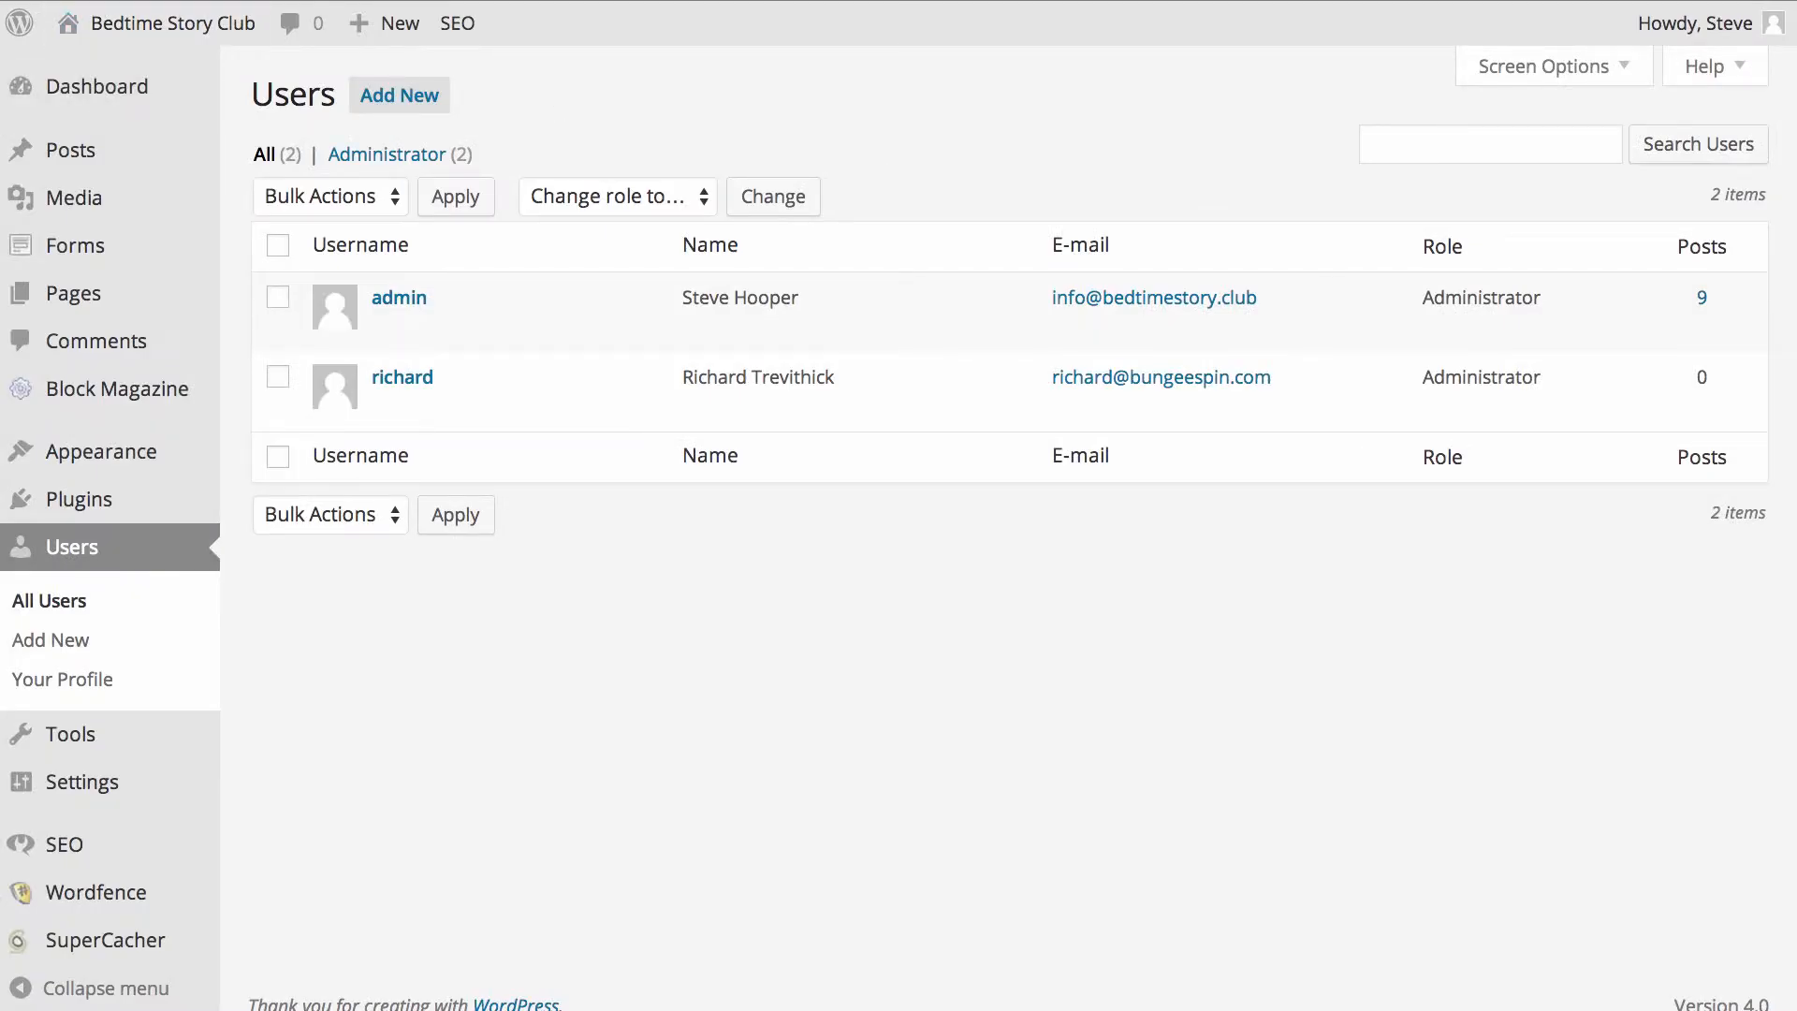
- Reload the WordPress Users page to check for the new avatar
key(super+r)
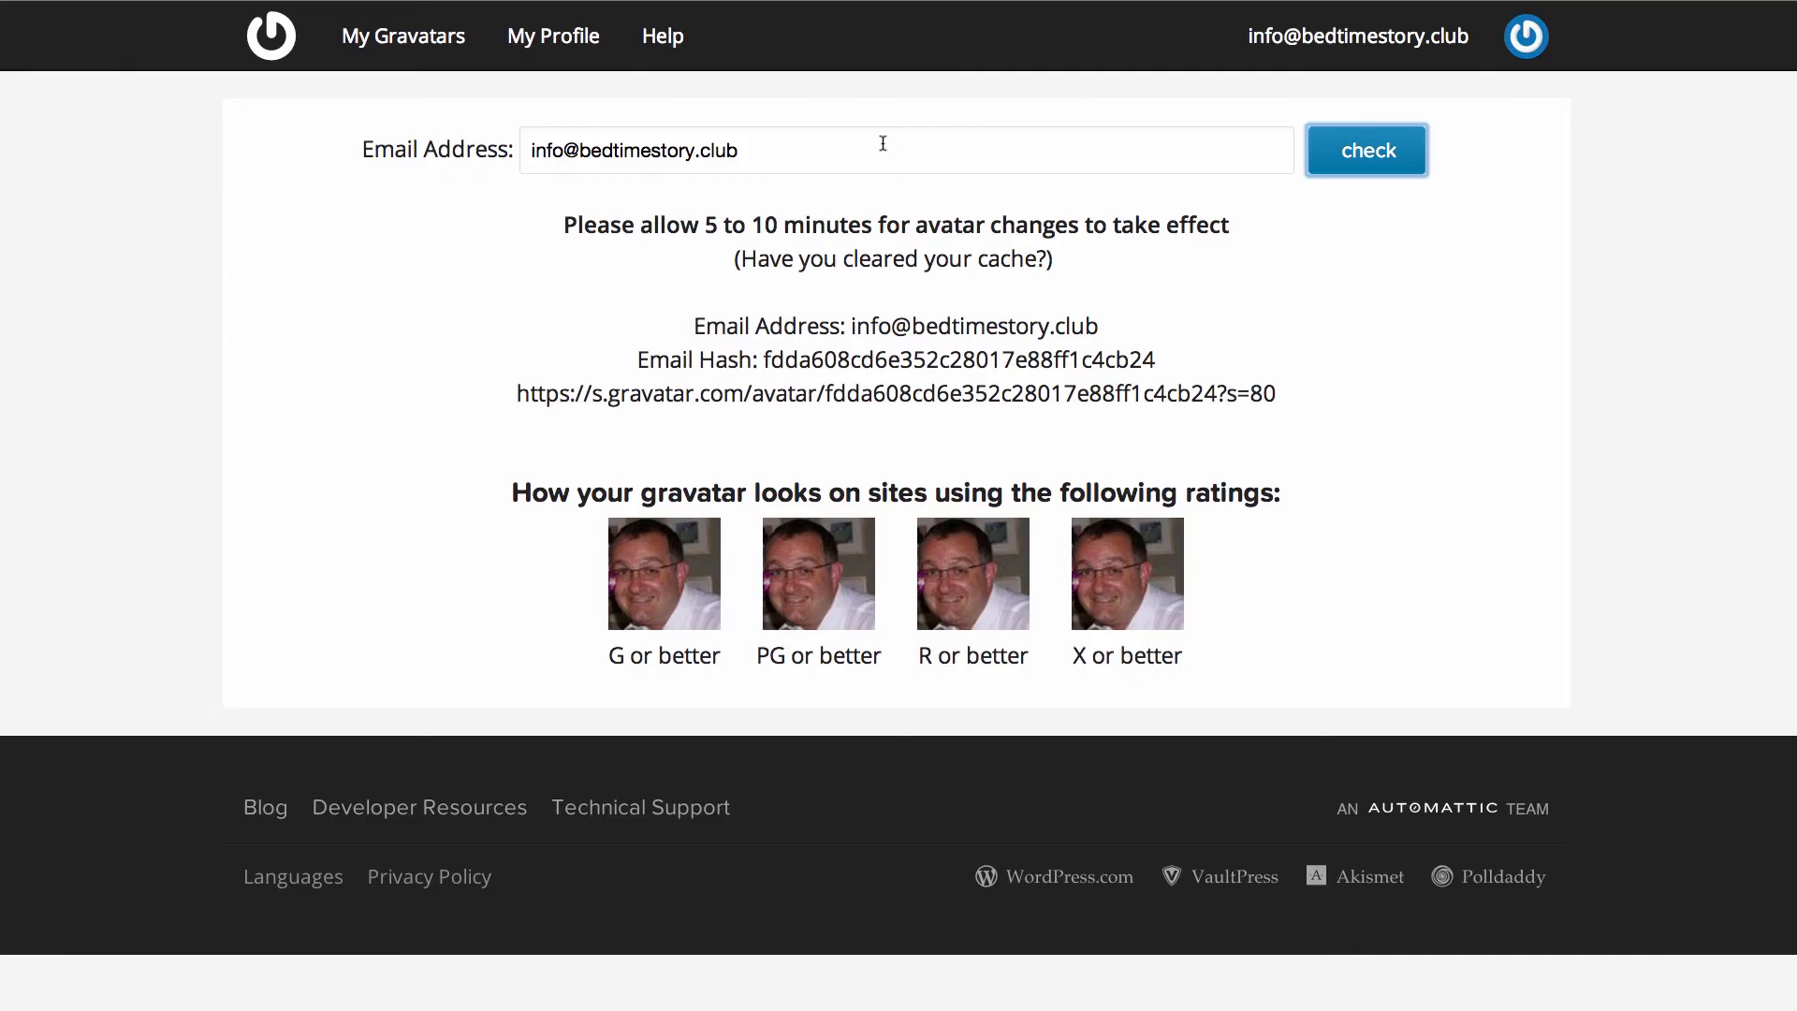
- Go to My Profile to view the Name and Details page
click(530, 38)
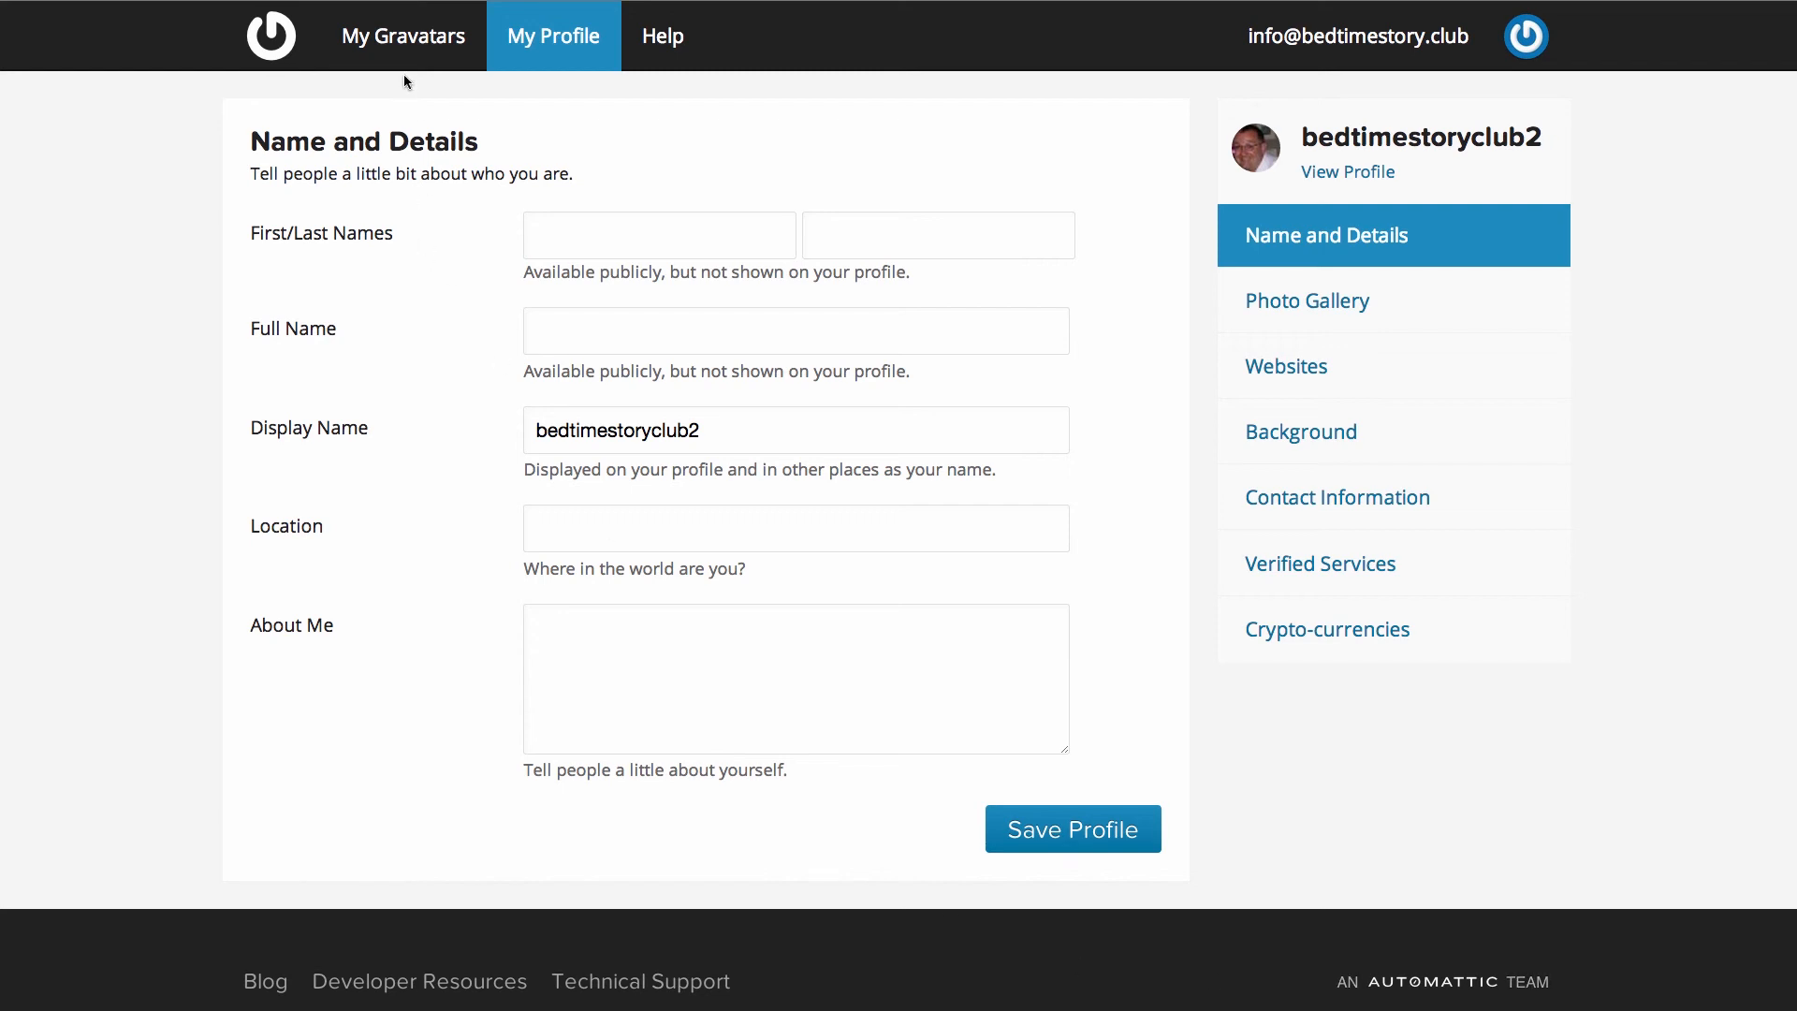
- Go to My Gravatars, begin adding an e-mail, then cancel back to Manage Gravatars
click(406, 42)
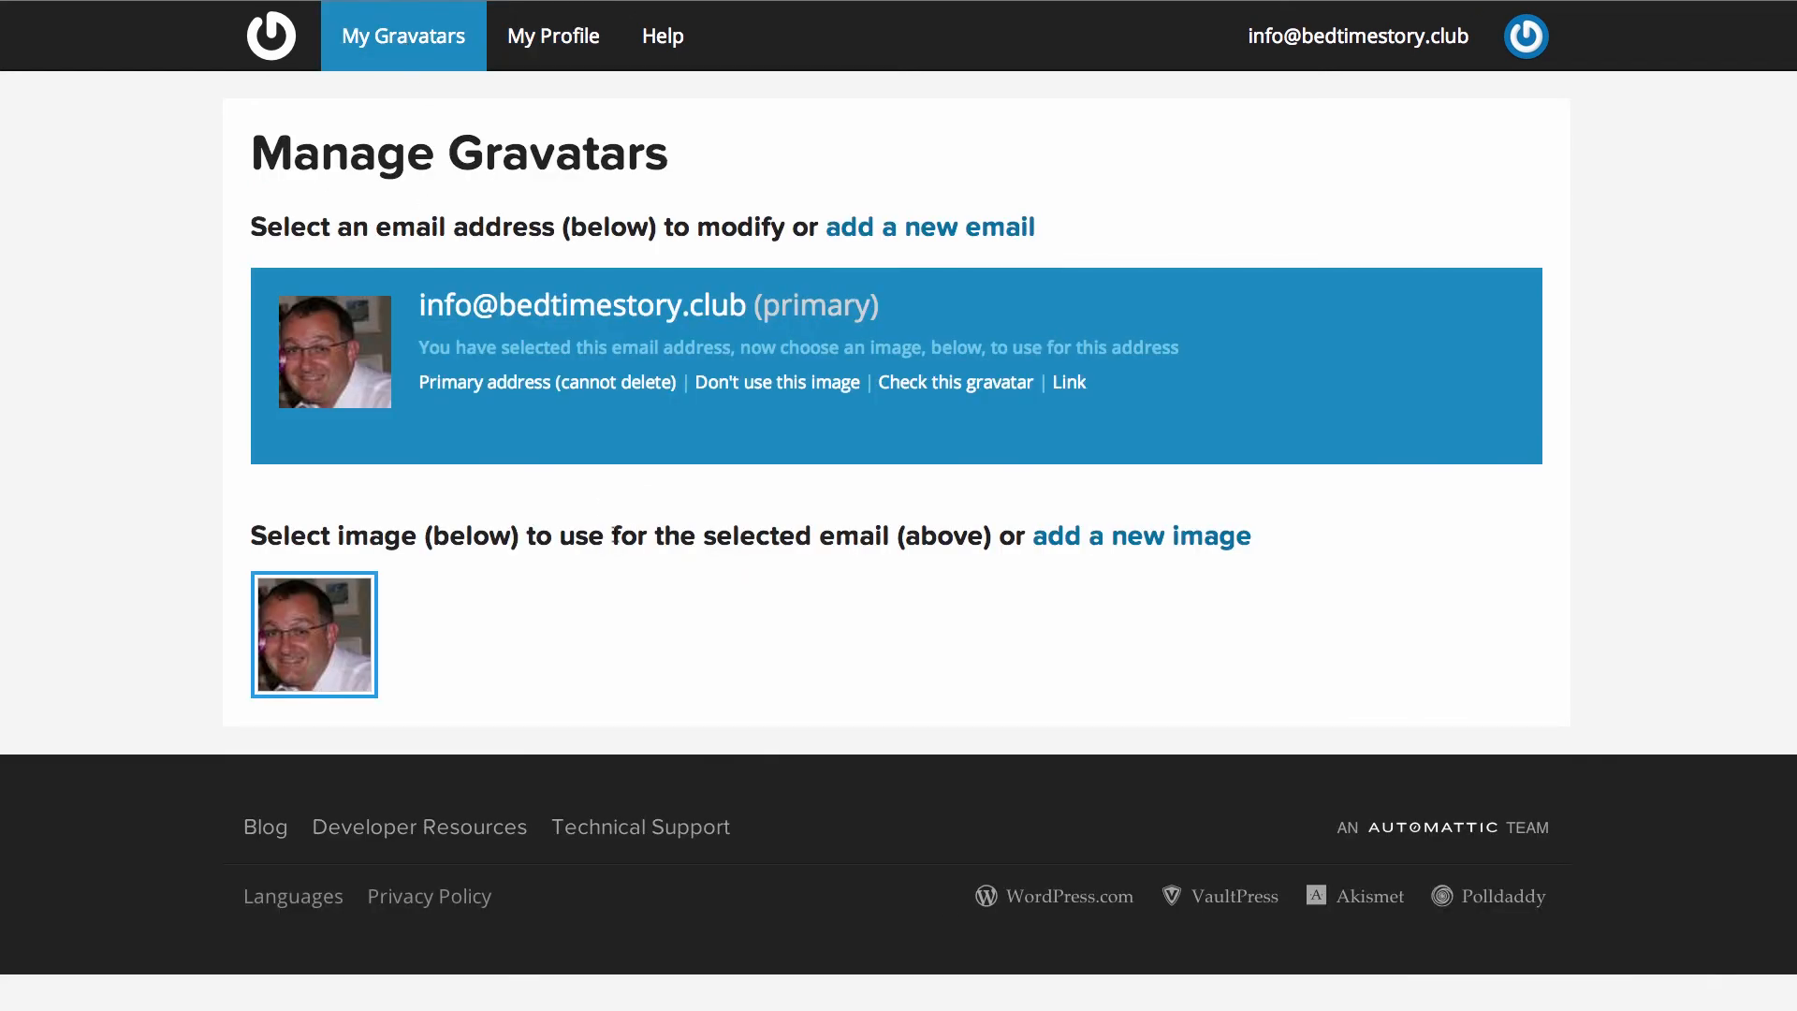
click(939, 232)
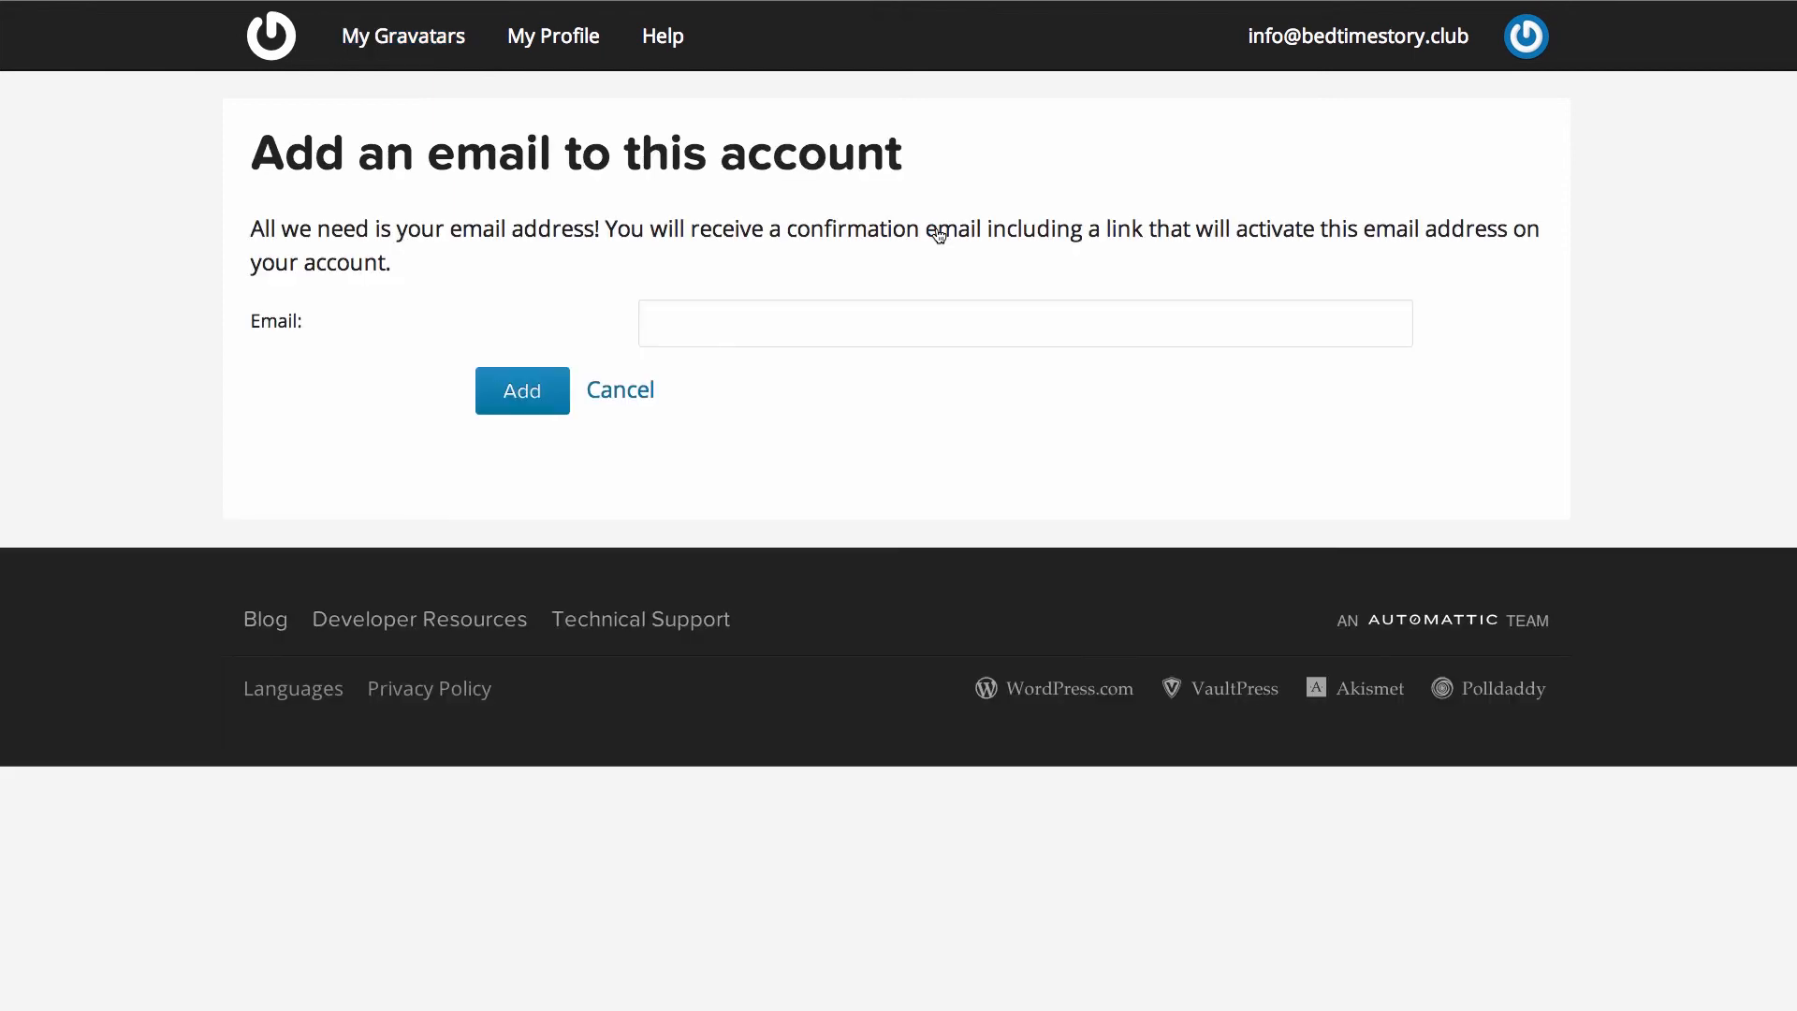
click(642, 391)
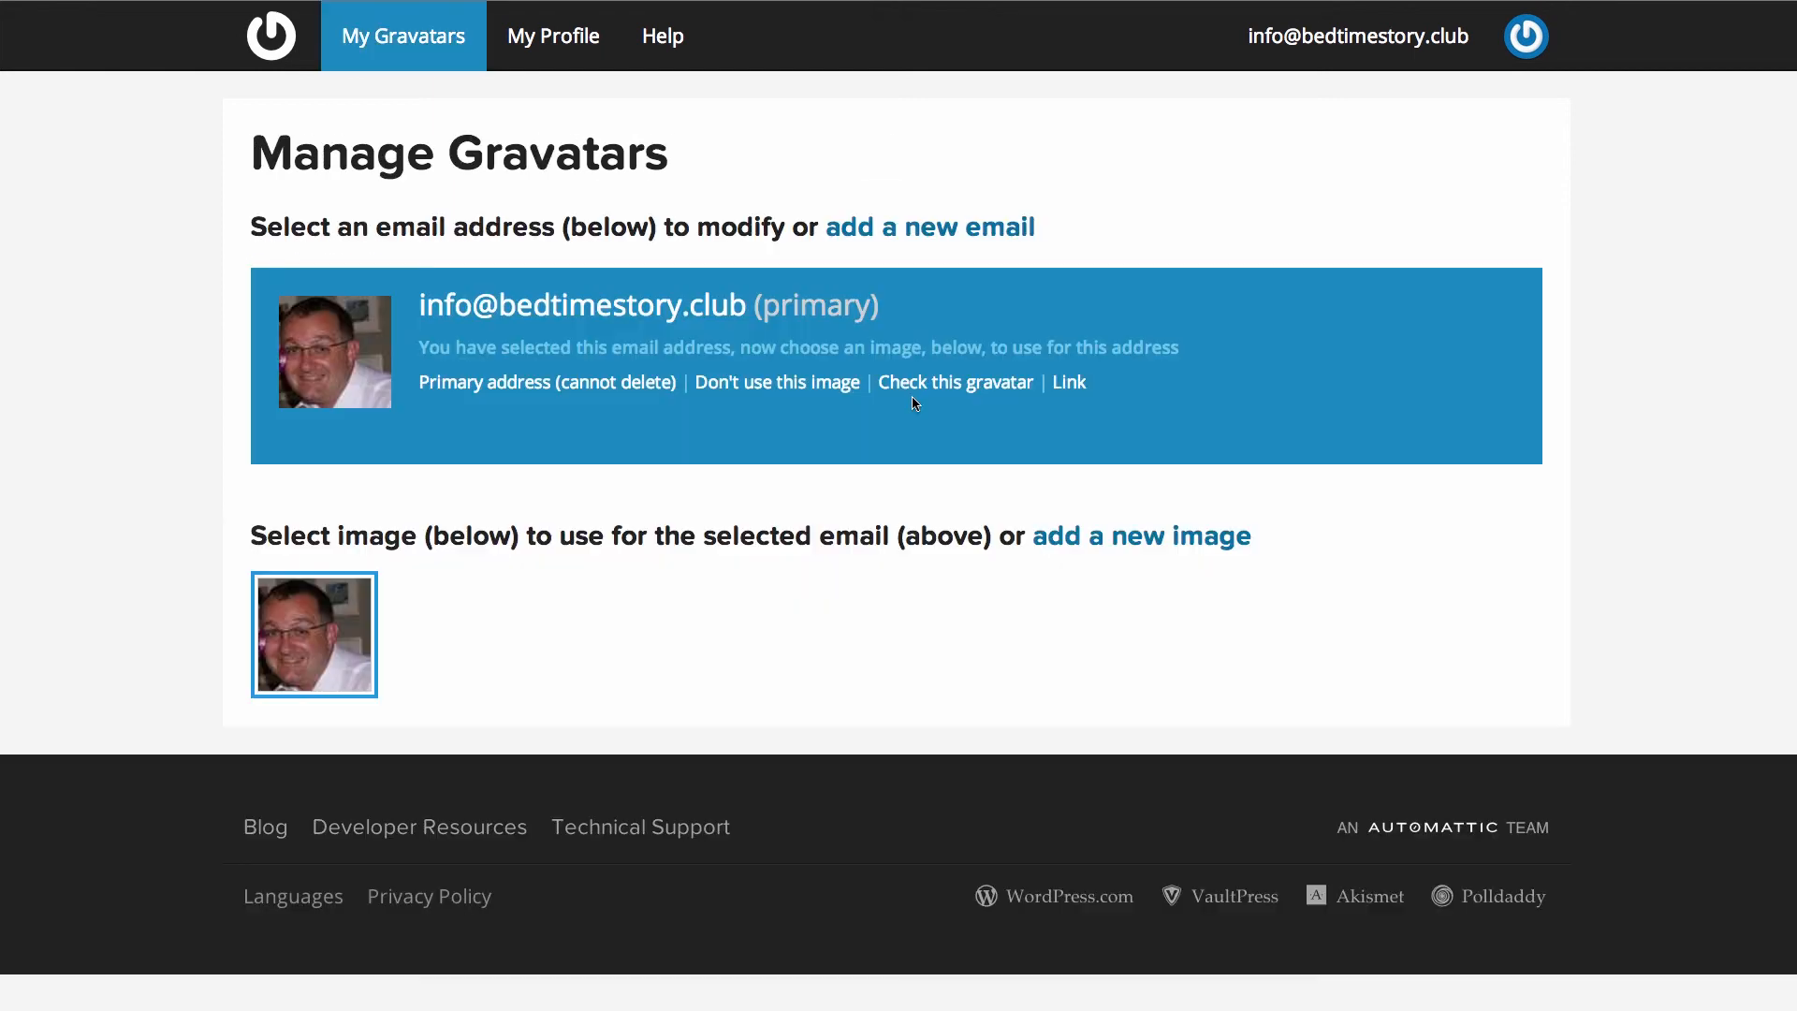